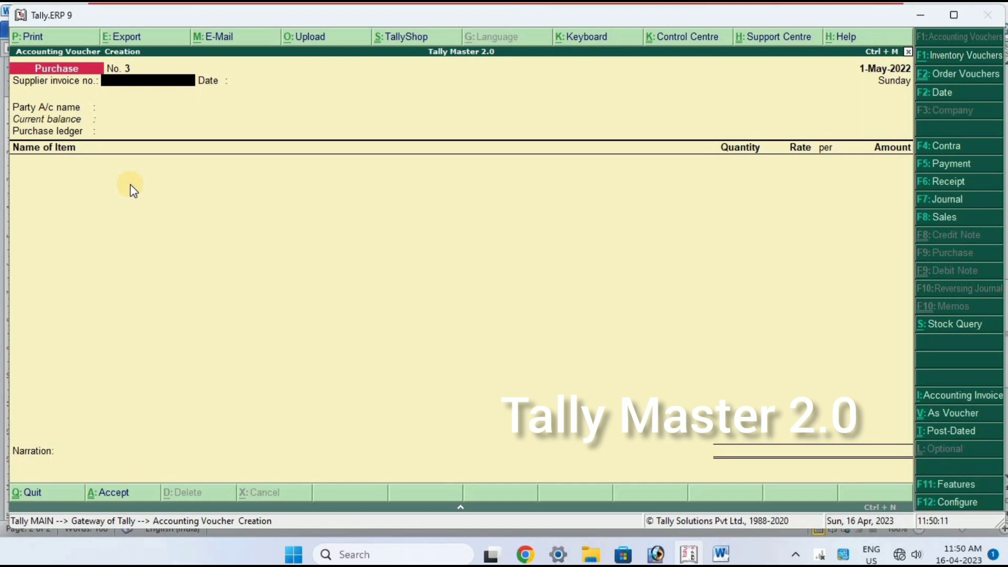
# Set "Use defaults for bill allocations" to No in the purchase invoice configuration and accept the change.
pyautogui.press('F12')
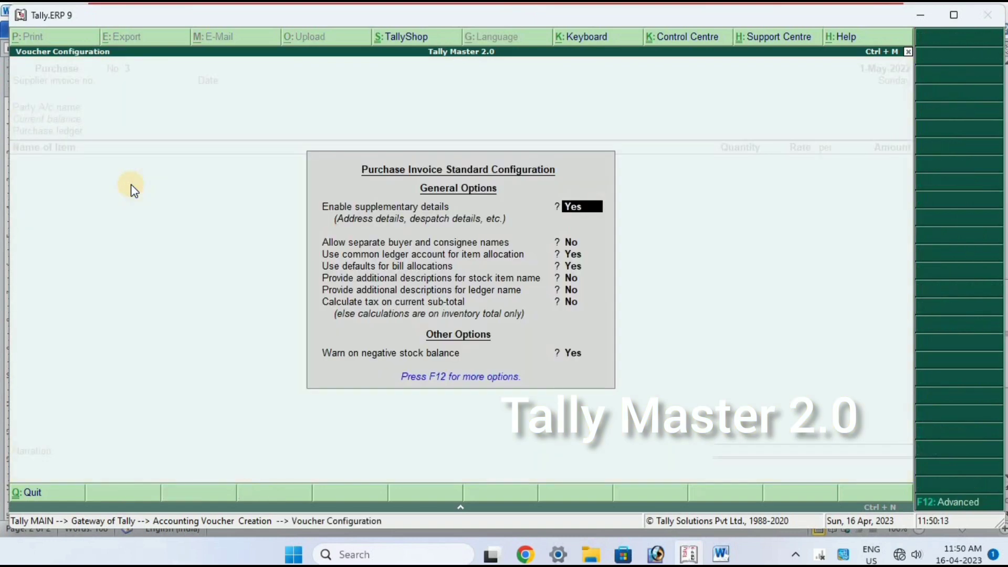
pyautogui.press('Down')
pyautogui.press('Down')
pyautogui.press('Down')
pyautogui.press('Up')
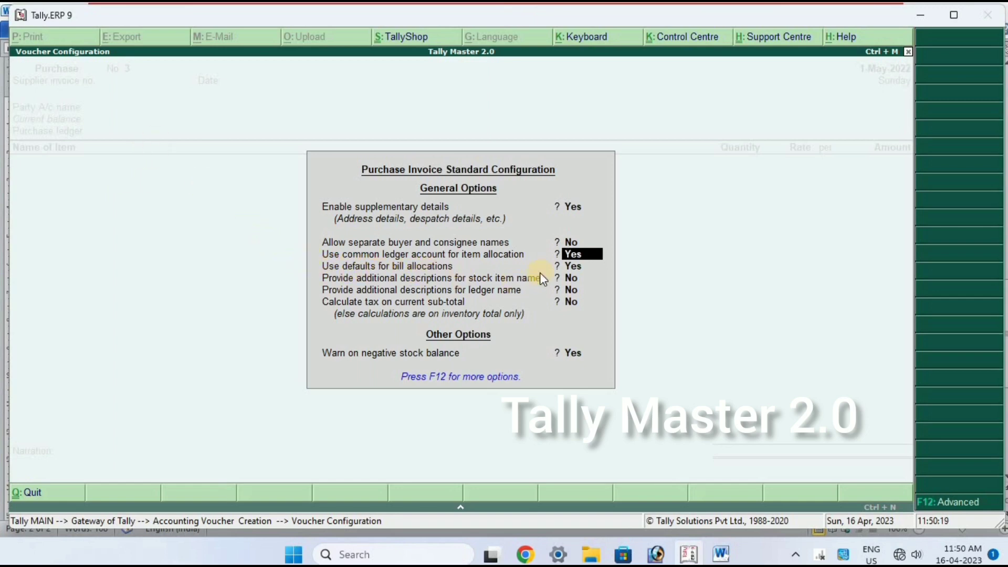
pyautogui.click(574, 267)
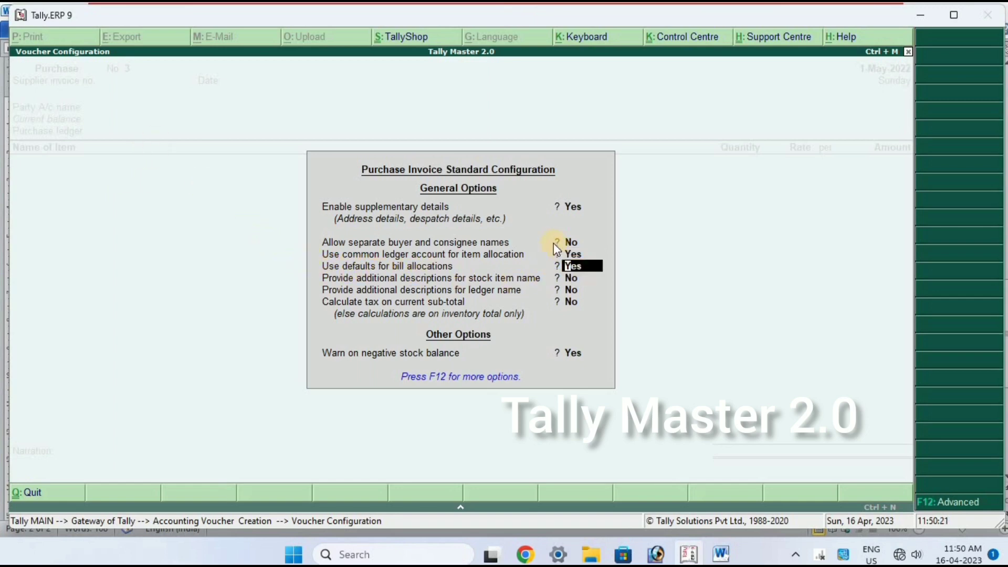
pyautogui.press('Return')
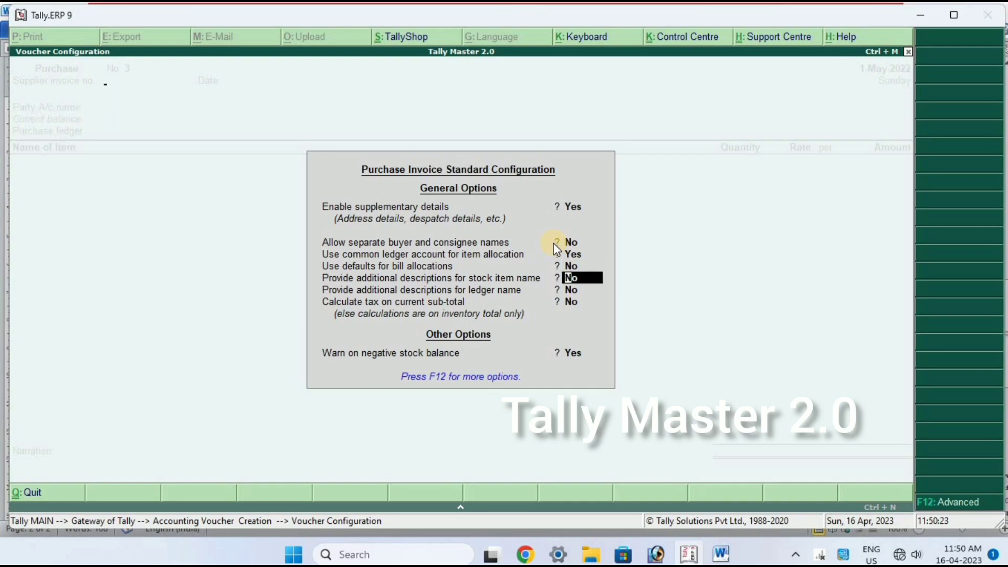
pyautogui.hotkey('ctrl', 'a')
# Enter supplier invoice number 02 and set both the voucher date and the supplier invoice date to 1-Apr-2022.
pyautogui.write('02')
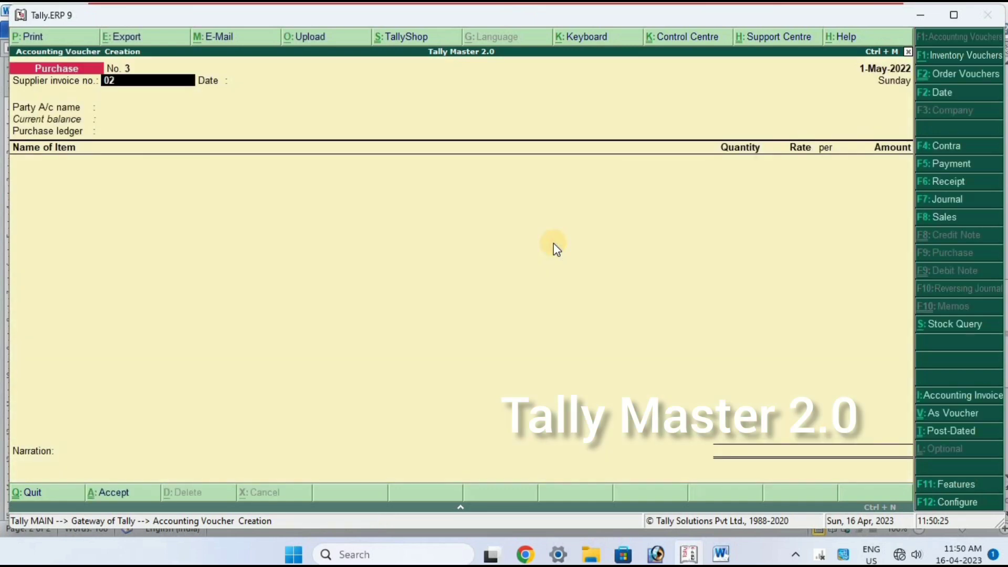
pyautogui.press('Return')
pyautogui.press('F2')
pyautogui.write('1-4')
pyautogui.press('Return')
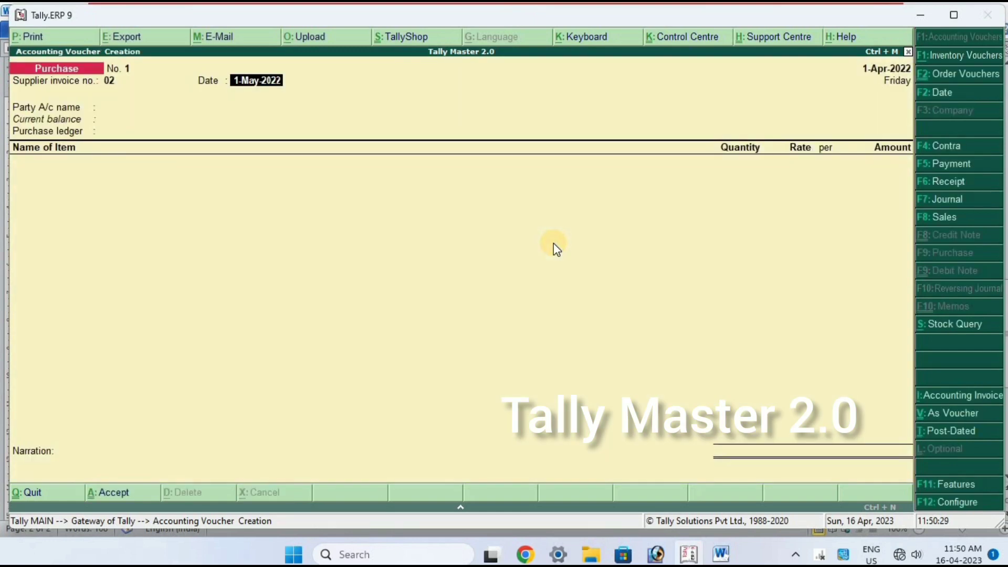
pyautogui.write('1-4')
pyautogui.press('Return')
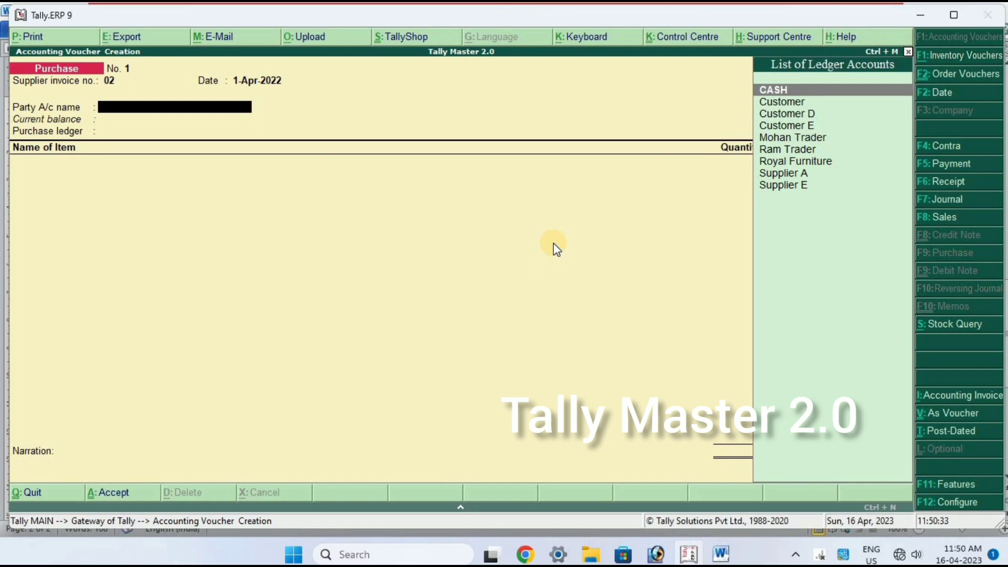
# Start a new party ledger from within the purchase voucher and try to name it Supplier A.
pyautogui.press('Down')
pyautogui.press('Down')
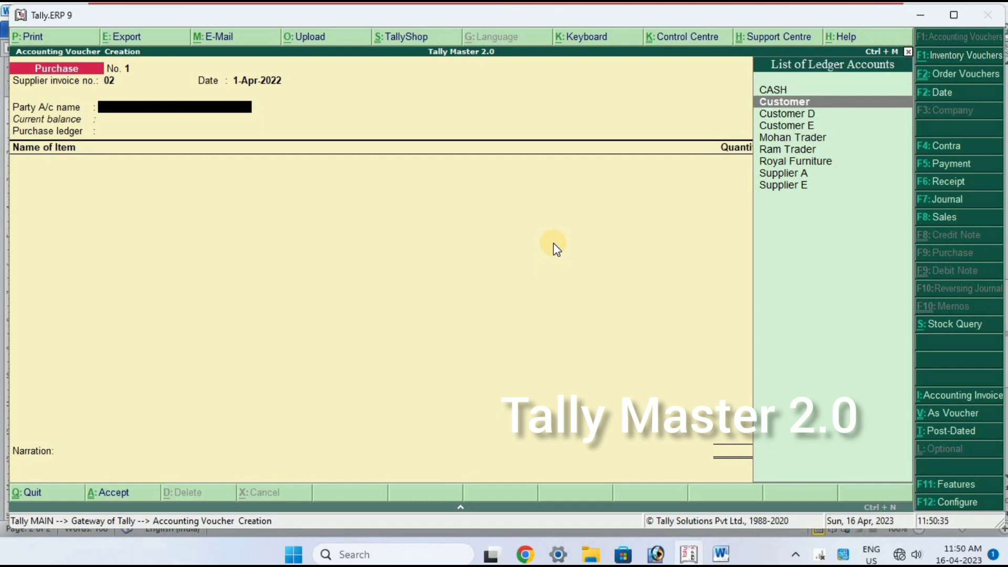
pyautogui.press('Up')
pyautogui.hotkey('alt', 'c')
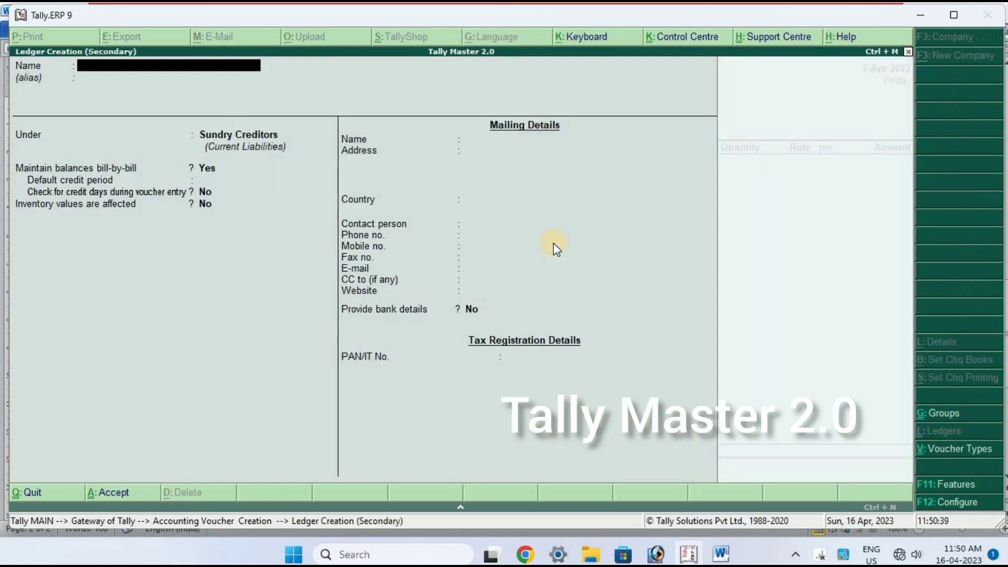
pyautogui.write('Supplier A')
pyautogui.press('Return')
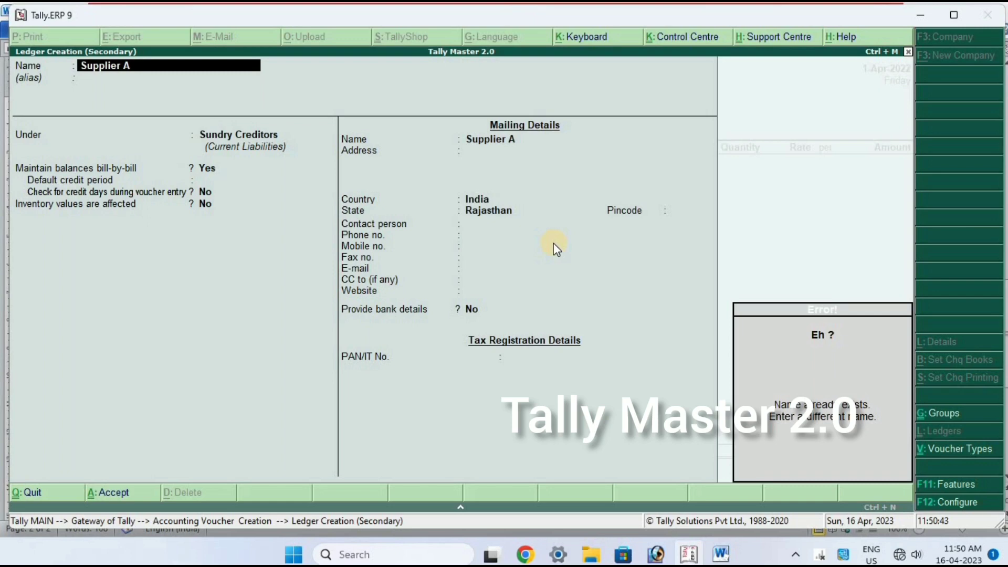
pyautogui.press('Escape')
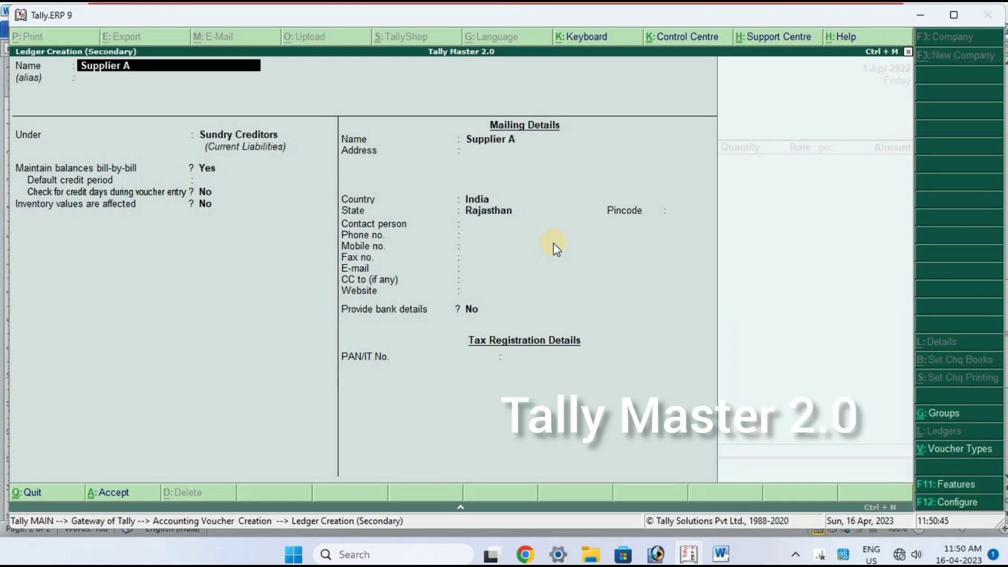
# Shorten the new ledger's name to Supplier, without an alias, and keep it under Sundry Creditors.
pyautogui.press('BackSpace')
pyautogui.press('BackSpace')
pyautogui.press('Return')
pyautogui.press('Return')
pyautogui.press('BackSpace')
pyautogui.press('Return')
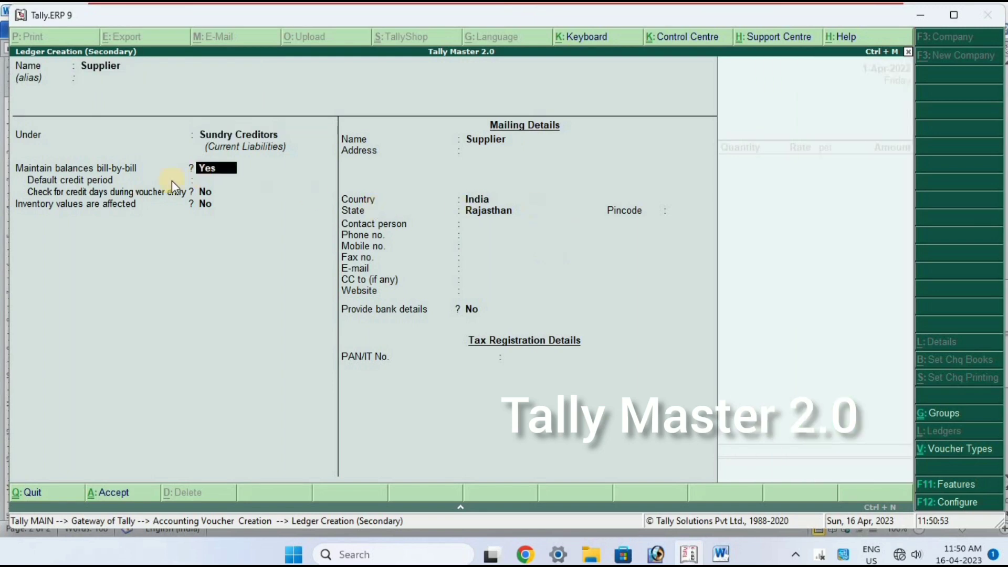
# Give the Supplier ledger a default credit period of 5 days and enable checking credit days during voucher entry.
pyautogui.click(207, 179)
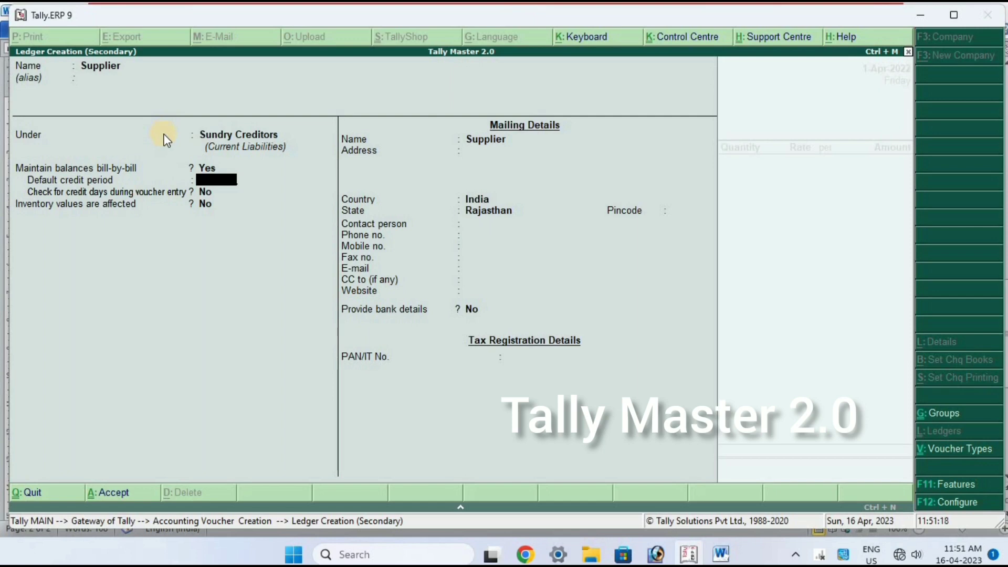
pyautogui.write('5')
pyautogui.press('Return')
pyautogui.press('Return')
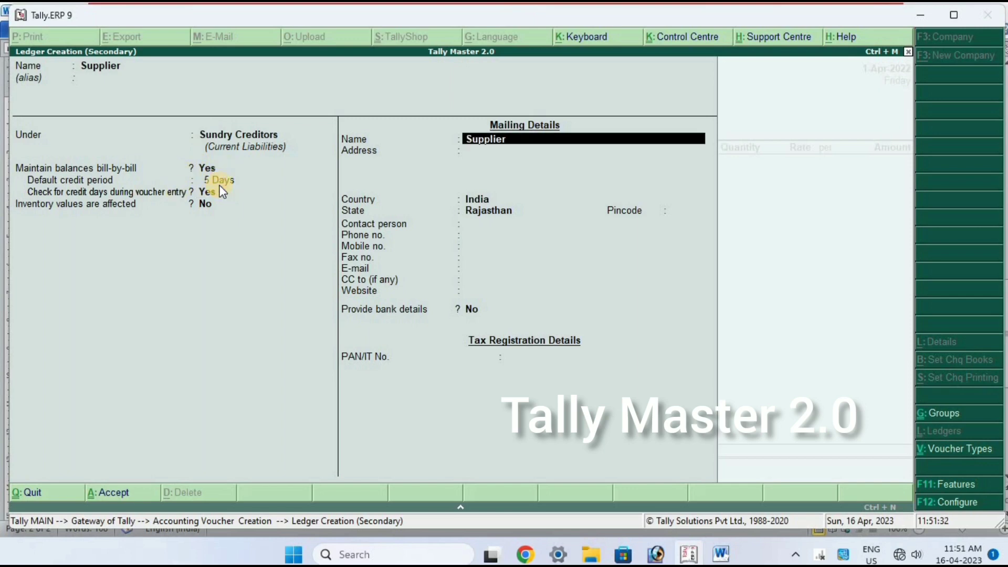
# Keep Supplier as the mailing name, fill in the supplier's address and save the ledger.
pyautogui.press('Return')
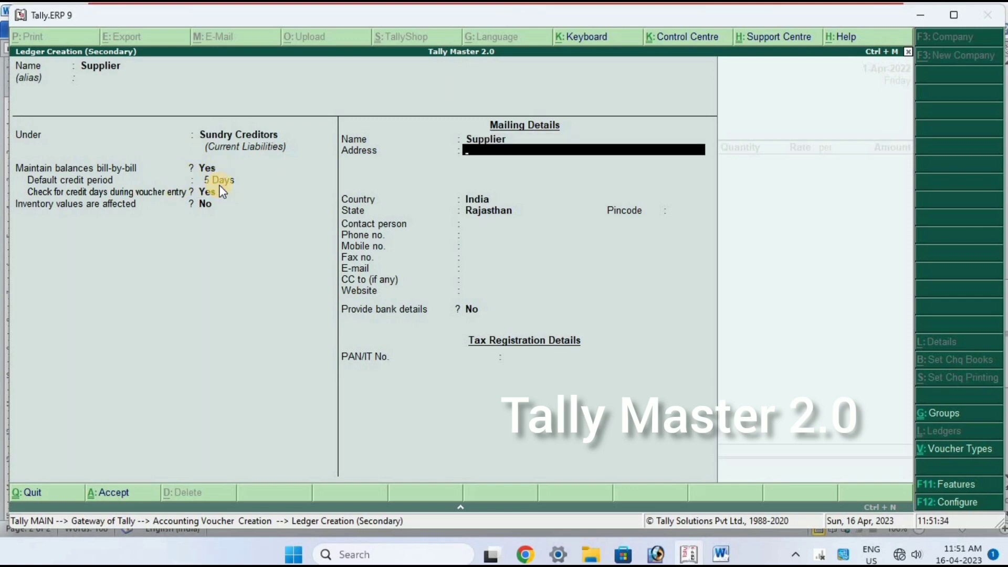
pyautogui.write('Sikar')
pyautogui.press('Return')
pyautogui.hotkey('ctrl', 'a')
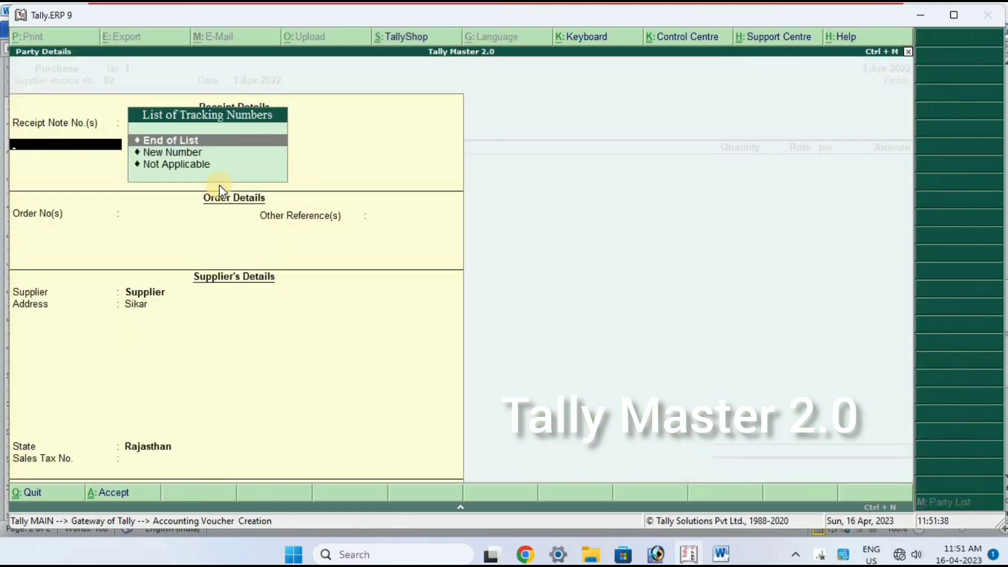
# Complete the party details without receipt note or order numbers, keep Rajasthan as state, and use Purchase A/c as the purchase ledger.
pyautogui.press('Return')
pyautogui.press('Return')
pyautogui.press('Return')
pyautogui.press('Return')
pyautogui.press('Return')
pyautogui.press('Return')
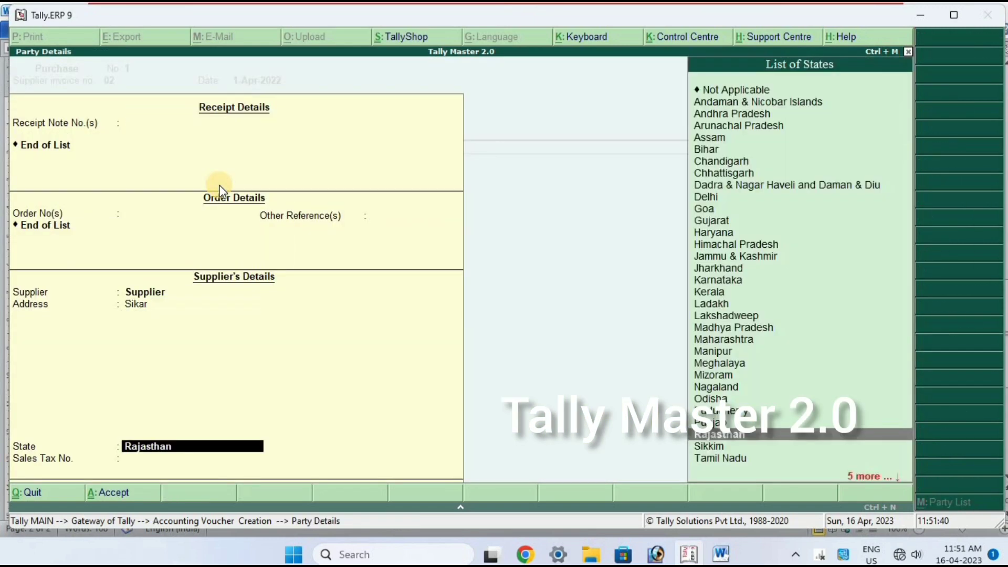
pyautogui.press('Return')
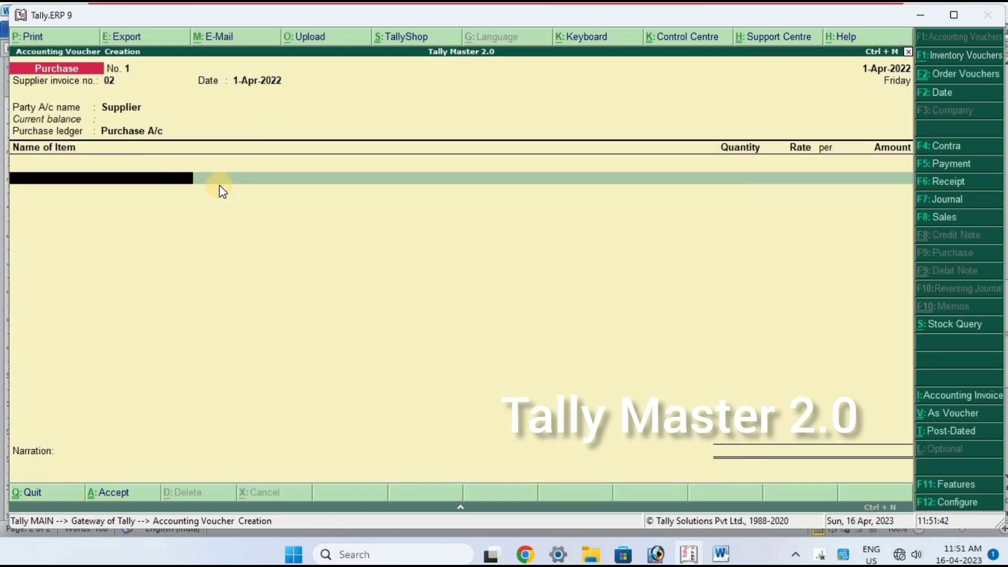
# Add the stock item Fan to the purchase, with tracking number and order number Not Applicable.
pyautogui.press('Down')
pyautogui.press('Down')
pyautogui.press('Down')
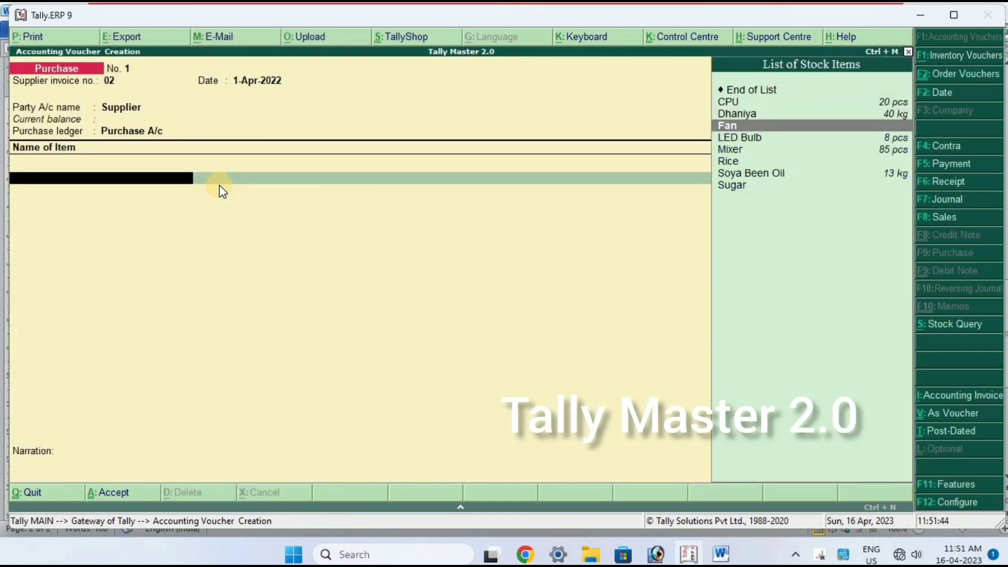
pyautogui.press('Return')
pyautogui.press('Return')
pyautogui.press('Return')
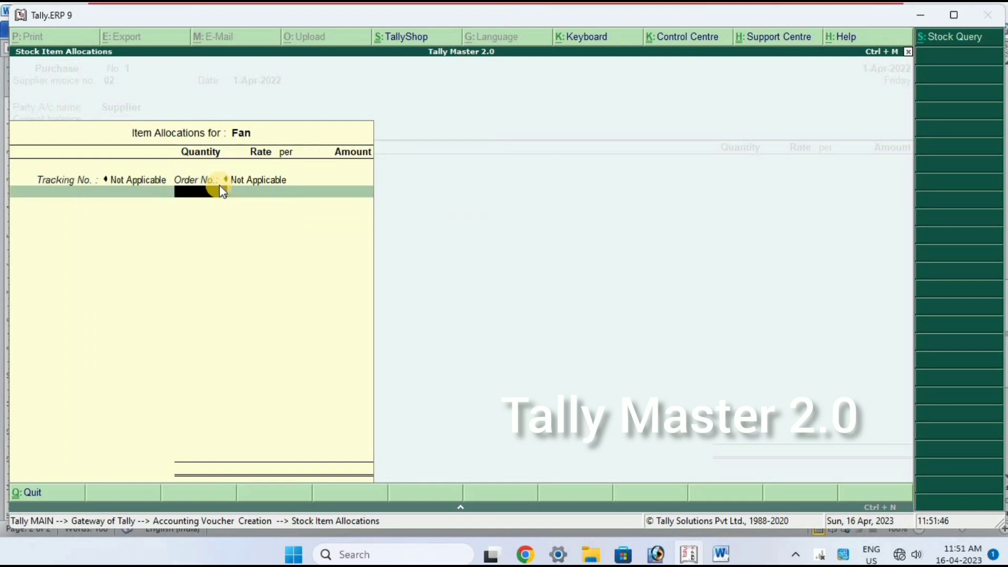
# Allocate 100 pcs of Fan at a rate of 1,000 per piece and end the item list.
pyautogui.write('1000')
pyautogui.press('BackSpace')
pyautogui.press('Return')
pyautogui.write('1000')
pyautogui.press('Return')
pyautogui.press('Return')
pyautogui.press('Return')
pyautogui.press('Return')
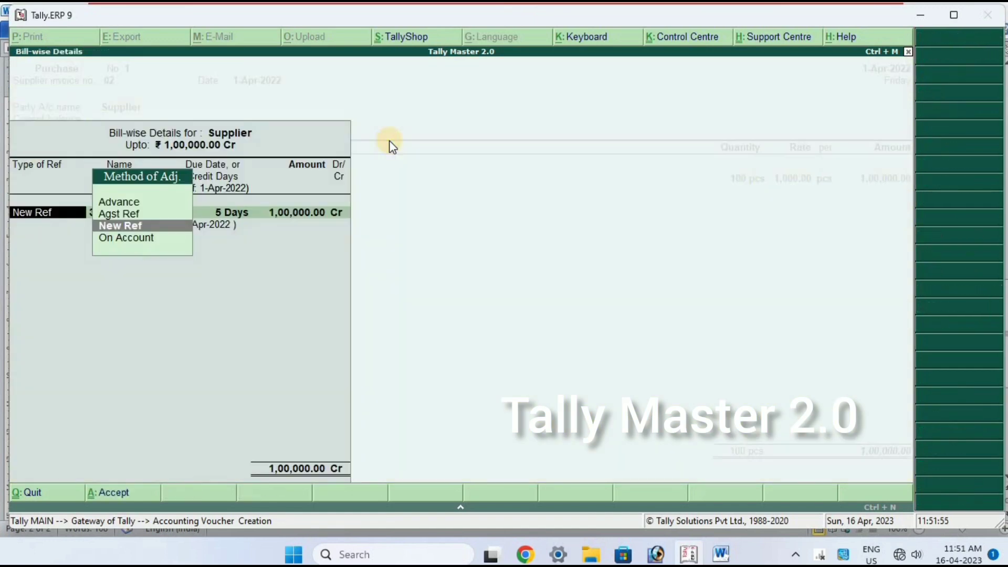
# Examine the adjustment methods offered for the supplier's bill: Advance, Agst Ref, New Ref and On Account.
pyautogui.press('Return')
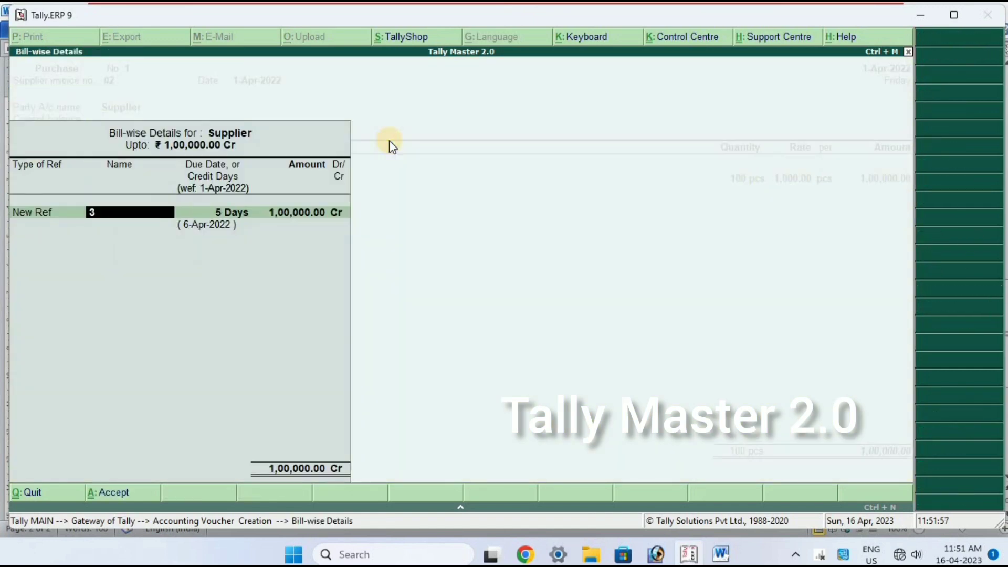
pyautogui.press('BackSpace')
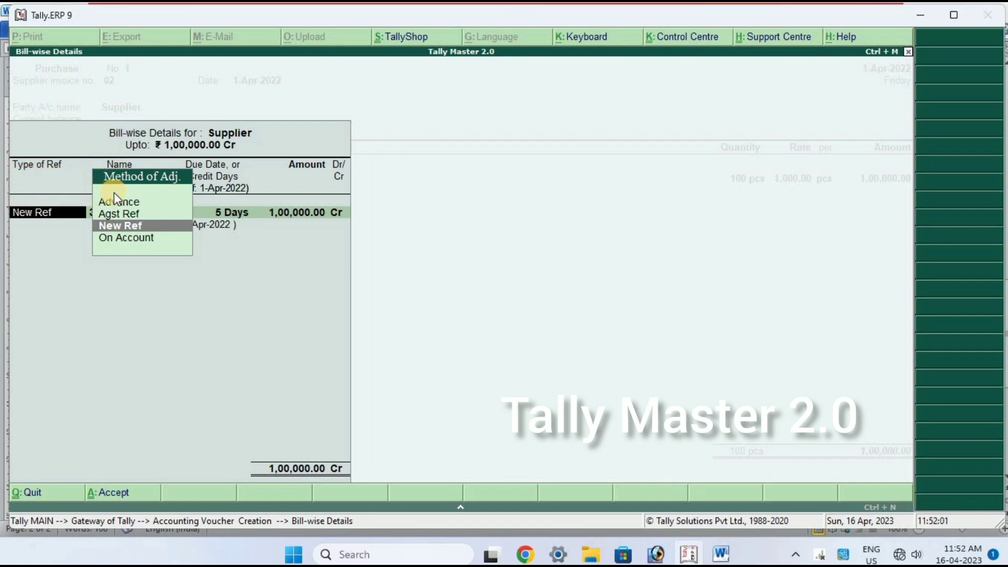
pyautogui.press('Up')
pyautogui.press('Up')
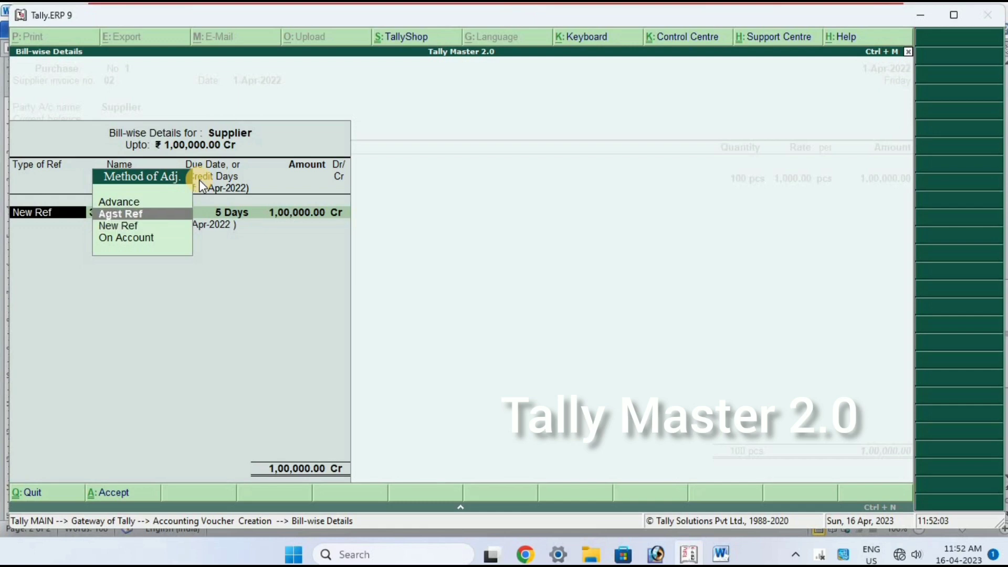
pyautogui.press('Down')
pyautogui.press('Down')
pyautogui.press('Down')
pyautogui.press('Up')
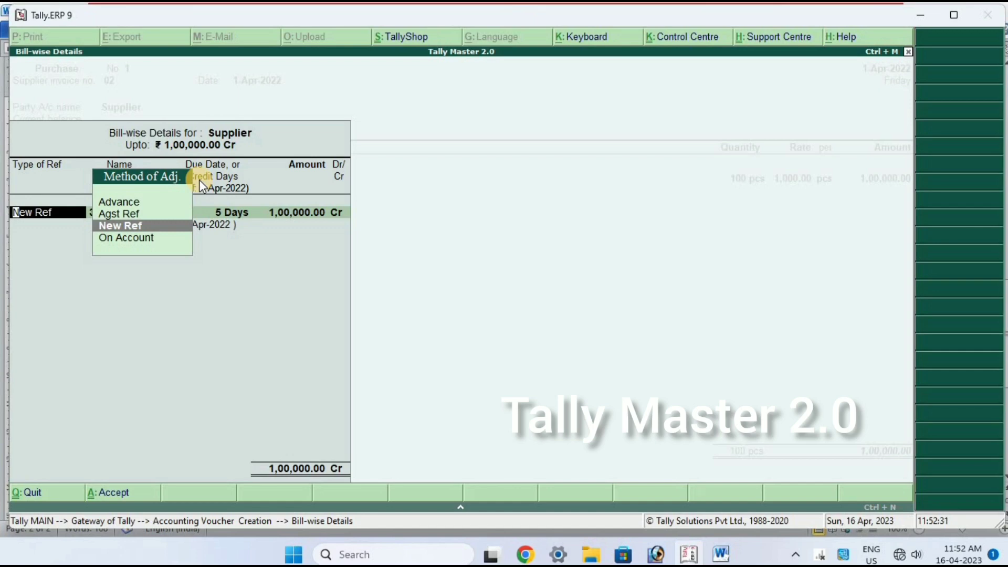
pyautogui.press('Up')
pyautogui.press('Down')
pyautogui.press('Up')
pyautogui.press('Up')
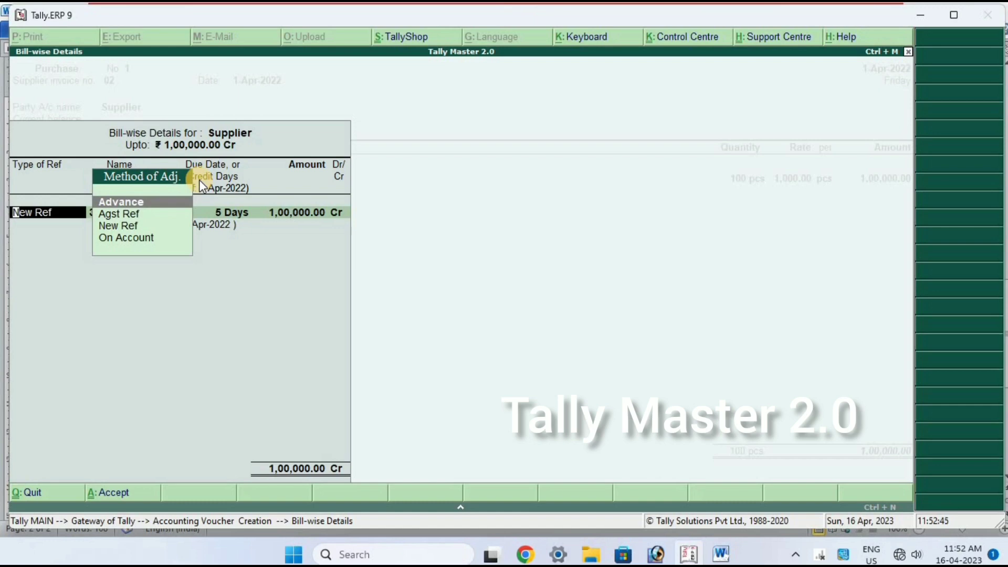
pyautogui.press('Down')
pyautogui.press('Up')
pyautogui.press('Down')
pyautogui.press('Down')
pyautogui.press('Down')
pyautogui.press('Up')
pyautogui.press('Down')
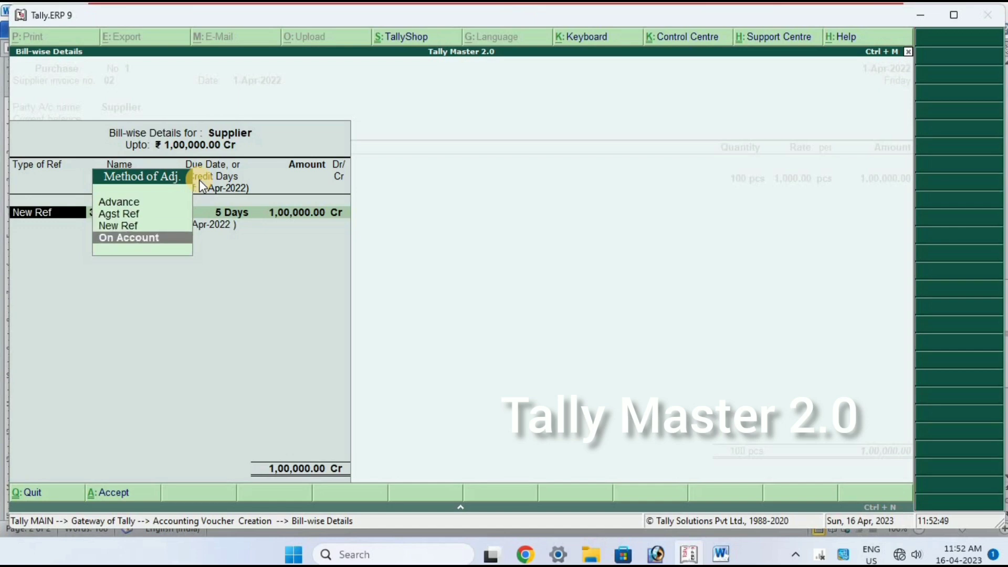
pyautogui.press('Up')
pyautogui.press('Up')
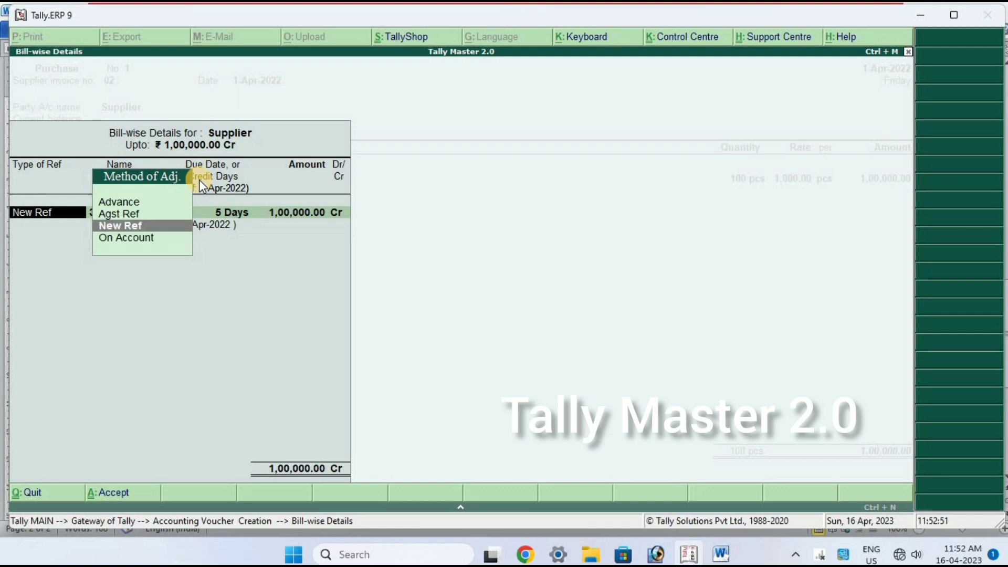
# Allocate the 1,00,000 credit to New Ref 3 with 5 credit days and save the purchase voucher without narration.
pyautogui.press('Down')
pyautogui.press('Return')
pyautogui.press('Return')
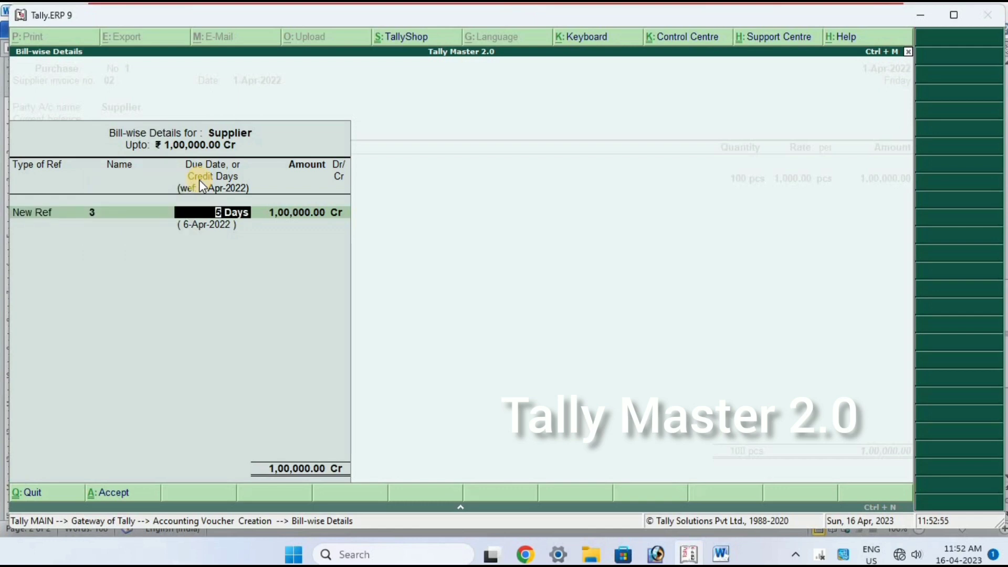
pyautogui.press('Return')
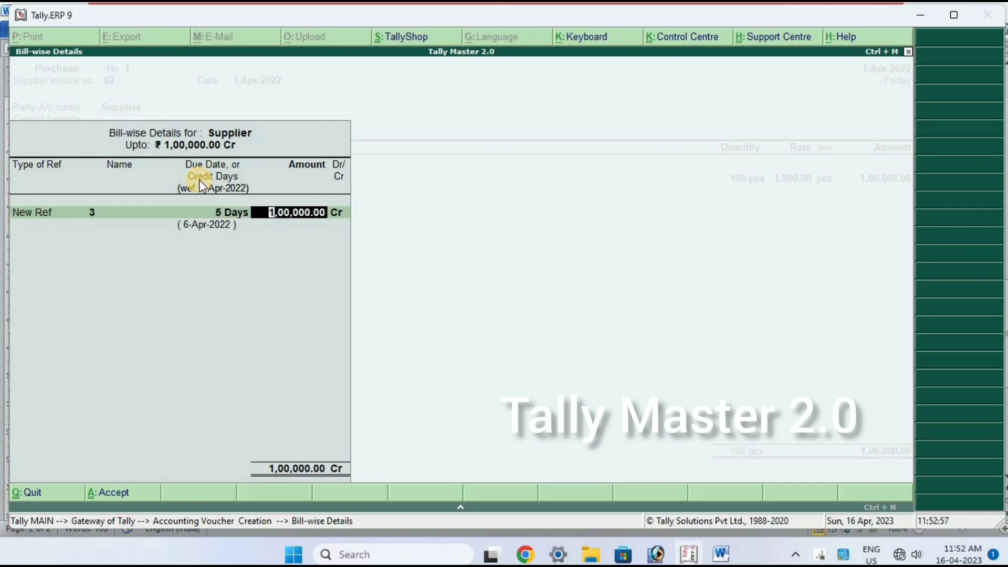
pyautogui.press('Return')
pyautogui.press('Return')
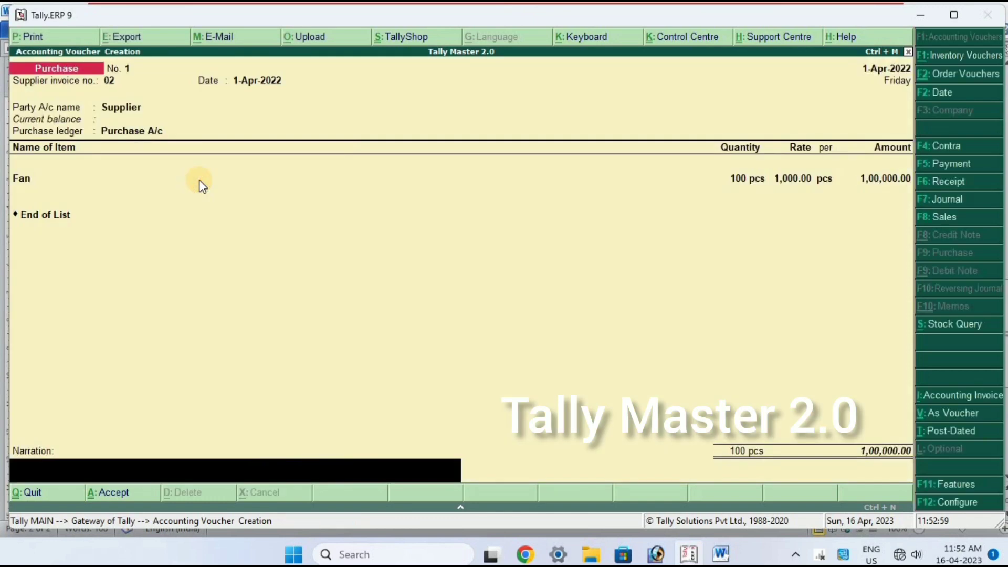
pyautogui.press('Return')
pyautogui.press('Return')
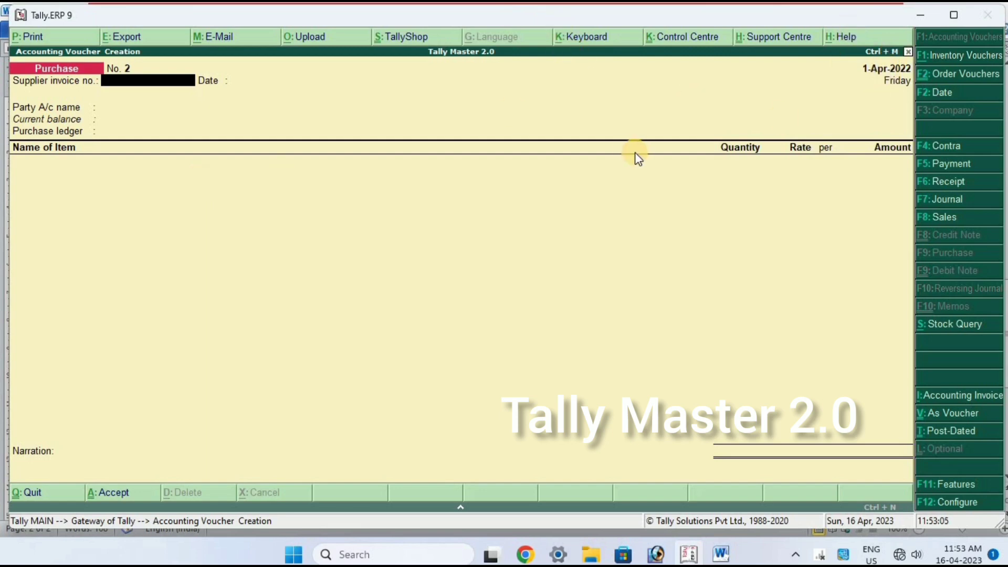
# Set the next purchase voucher's date and supplier invoice date to 2-Apr-2022, leaving the supplier invoice number blank.
pyautogui.press('F2')
pyautogui.write('2-4')
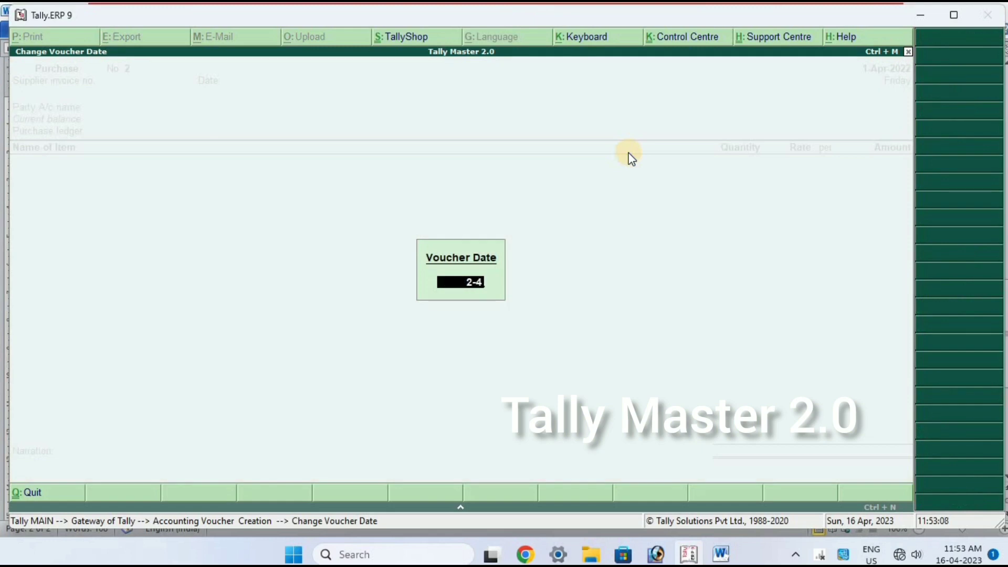
pyautogui.press('Return')
pyautogui.press('Return')
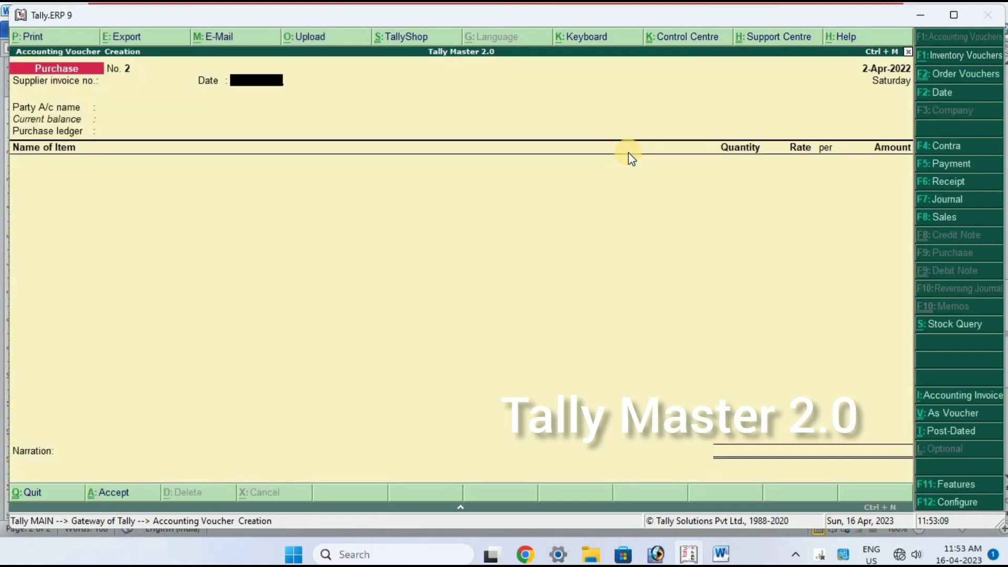
pyautogui.write('2-4')
pyautogui.press('Return')
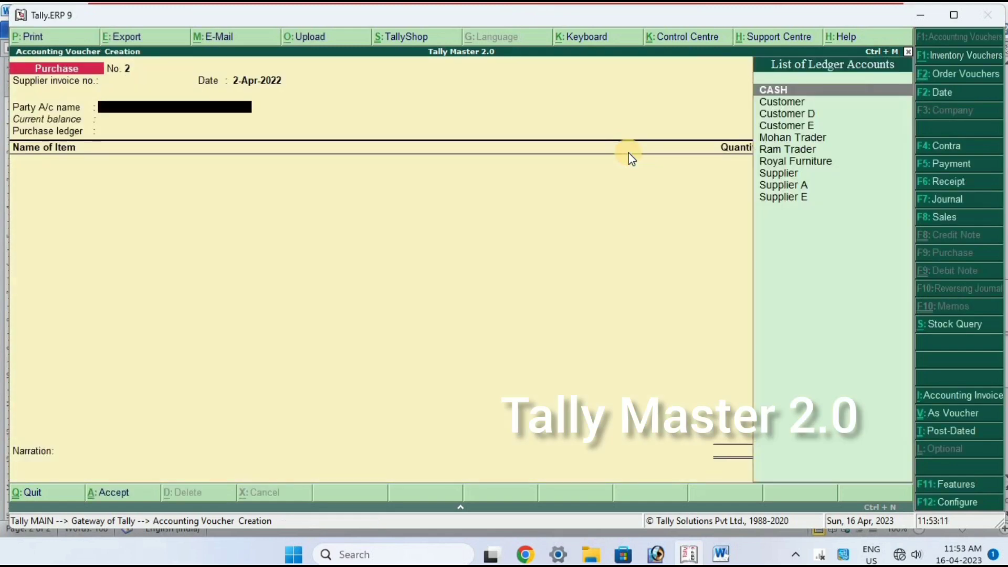
# Choose Supplier as the party account of the 2-Apr-2022 purchase voucher.
pyautogui.press('Down')
pyautogui.press('Down')
pyautogui.press('Down')
pyautogui.press('Down')
pyautogui.press('Down')
pyautogui.press('Down')
pyautogui.press('Down')
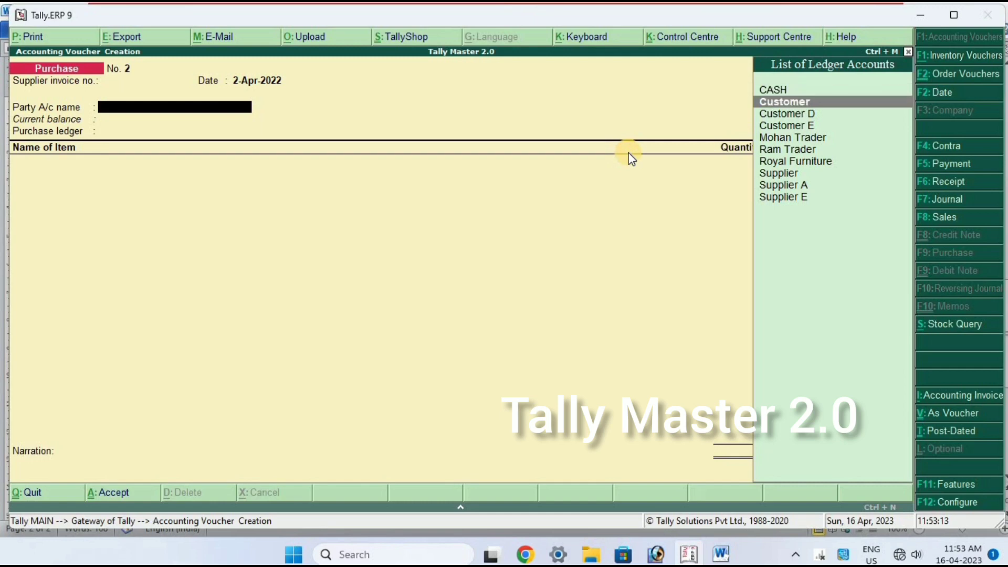
pyautogui.press('Return')
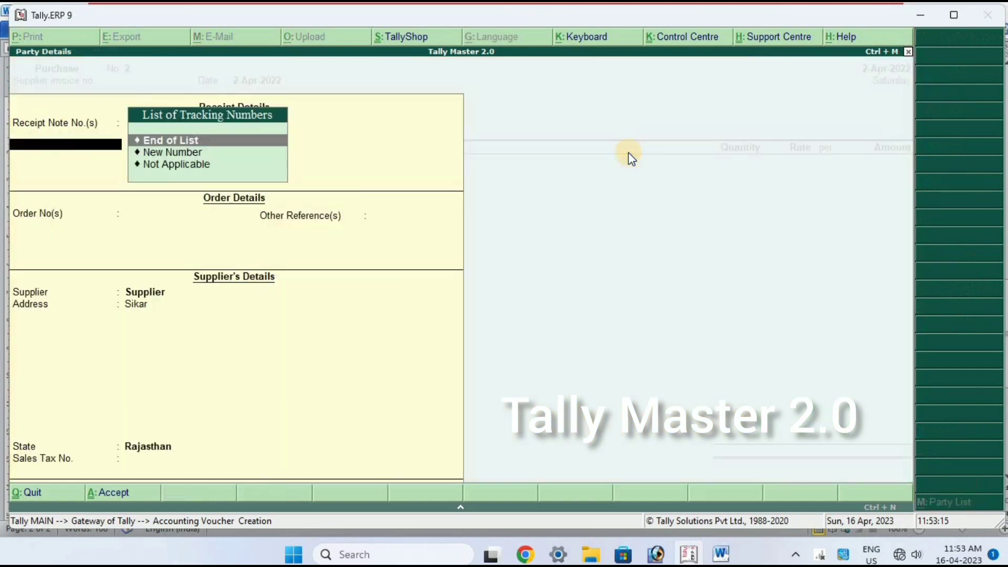
# Accept the party details without receipt note or order numbers and use Purchase A/c as the purchase ledger.
pyautogui.press('Return')
pyautogui.press('Return')
pyautogui.press('Return')
pyautogui.press('Return')
pyautogui.press('Return')
pyautogui.press('Return')
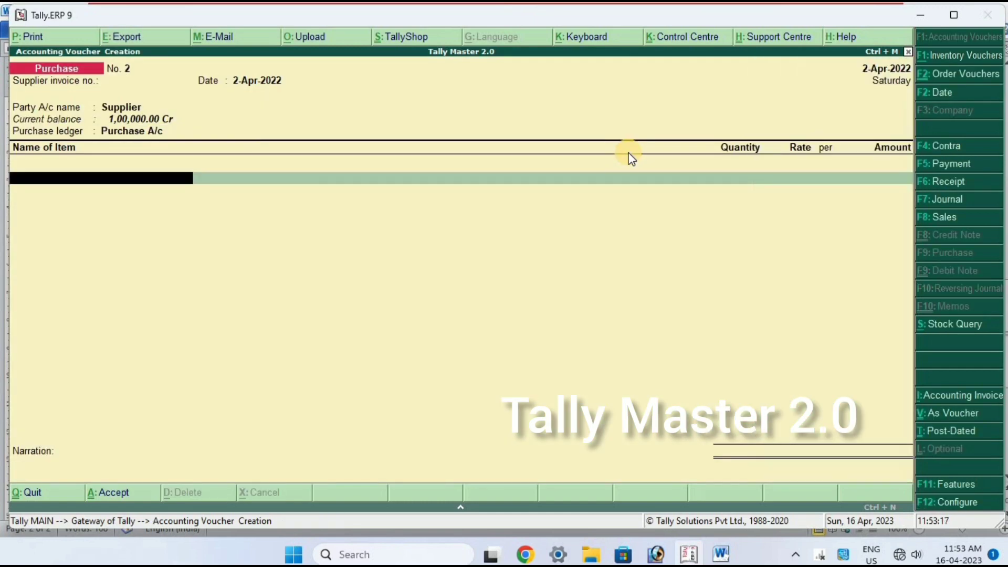
# Add 50 pcs of Fan at 1,000 per piece with tracking and order numbers Not Applicable, and end the item list.
pyautogui.press('Down')
pyautogui.press('Down')
pyautogui.press('Down')
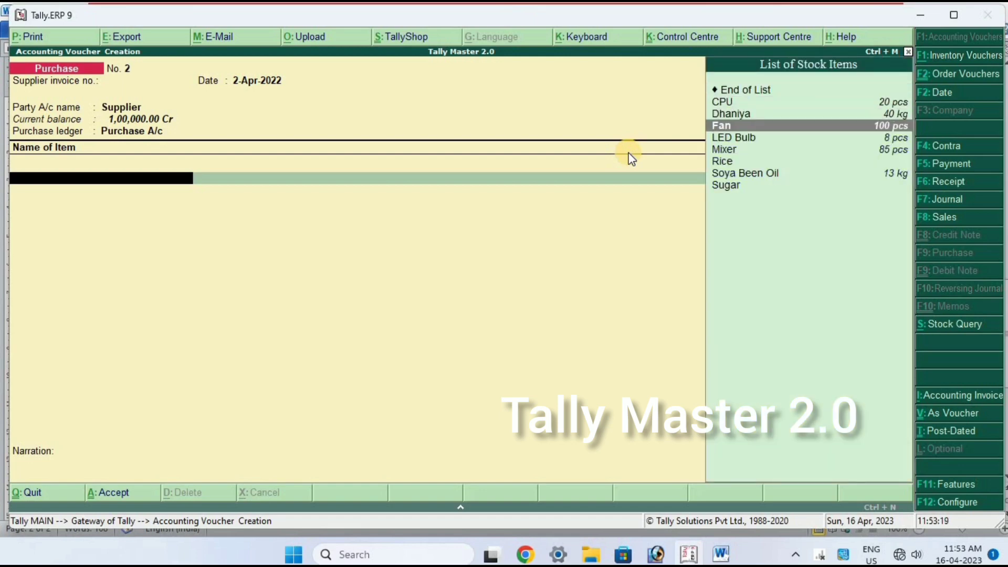
pyautogui.press('Return')
pyautogui.press('Return')
pyautogui.press('Return')
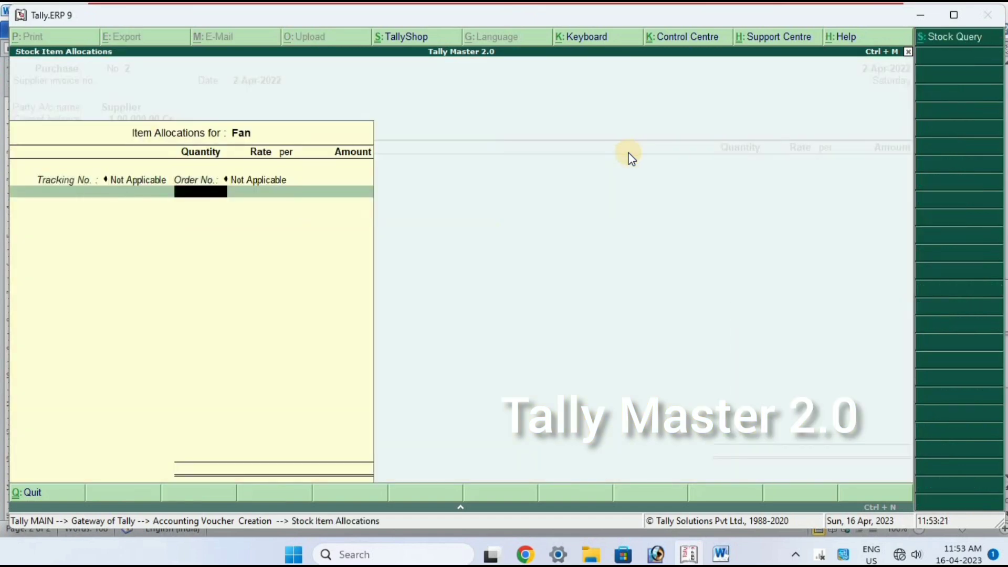
pyautogui.write('50')
pyautogui.press('Return')
pyautogui.press('Return')
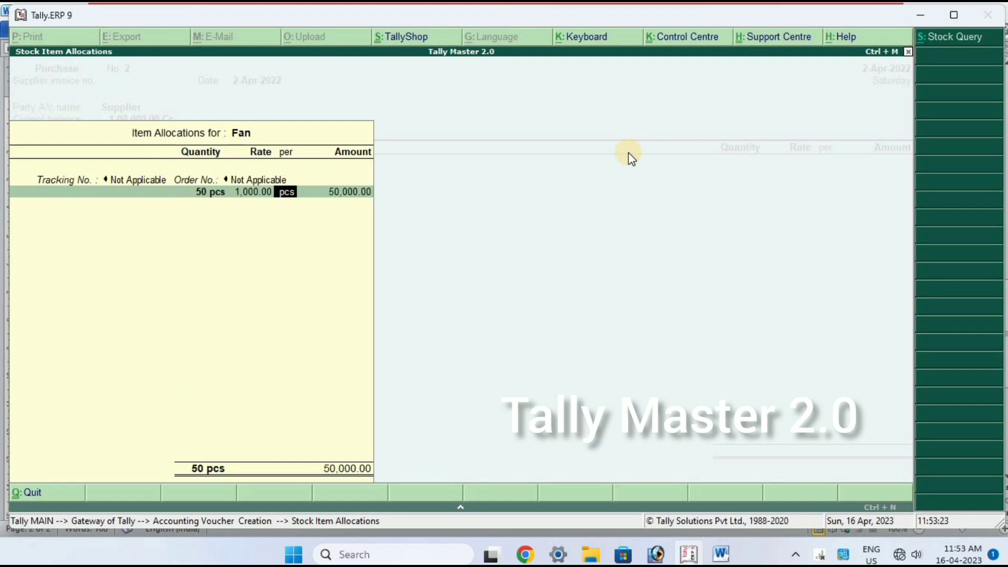
pyautogui.press('Return')
pyautogui.press('Return')
pyautogui.press('Return')
pyautogui.press('Return')
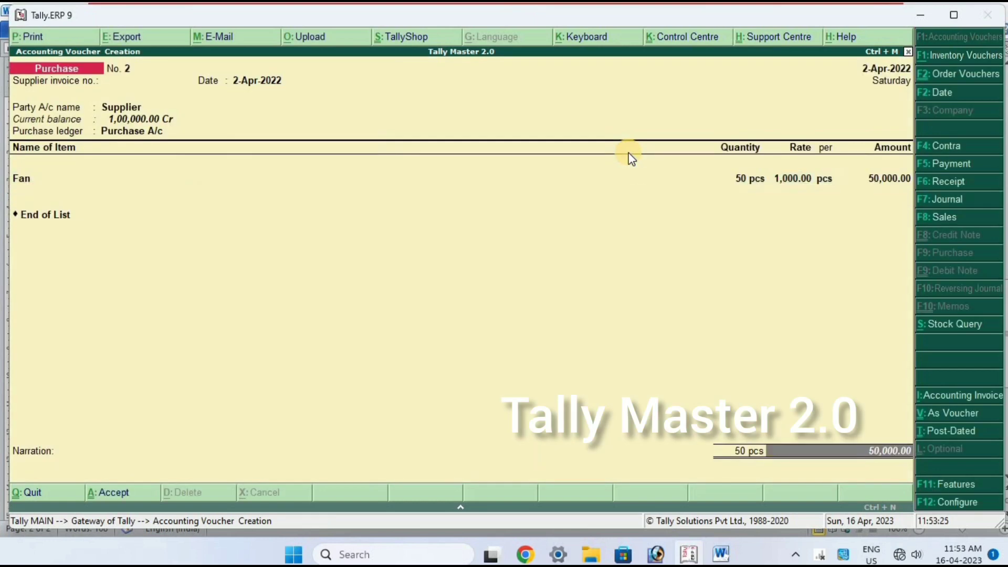
# Allocate the 50,000 credit to New Ref 2 with 5 credit days and save the purchase voucher without narration.
pyautogui.press('Return')
pyautogui.press('Return')
pyautogui.press('Return')
pyautogui.press('Return')
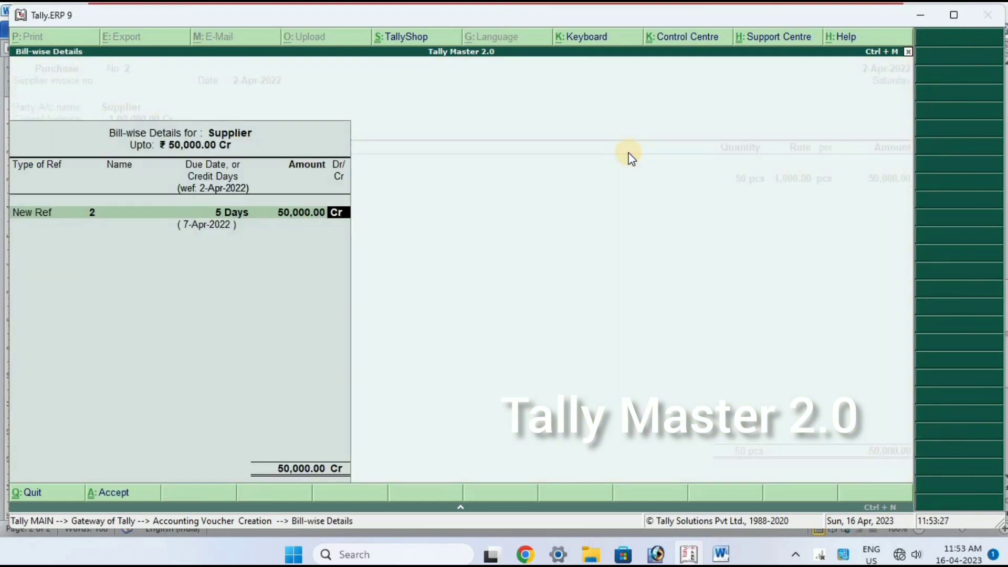
pyautogui.press('Return')
pyautogui.press('Return')
pyautogui.press('Return')
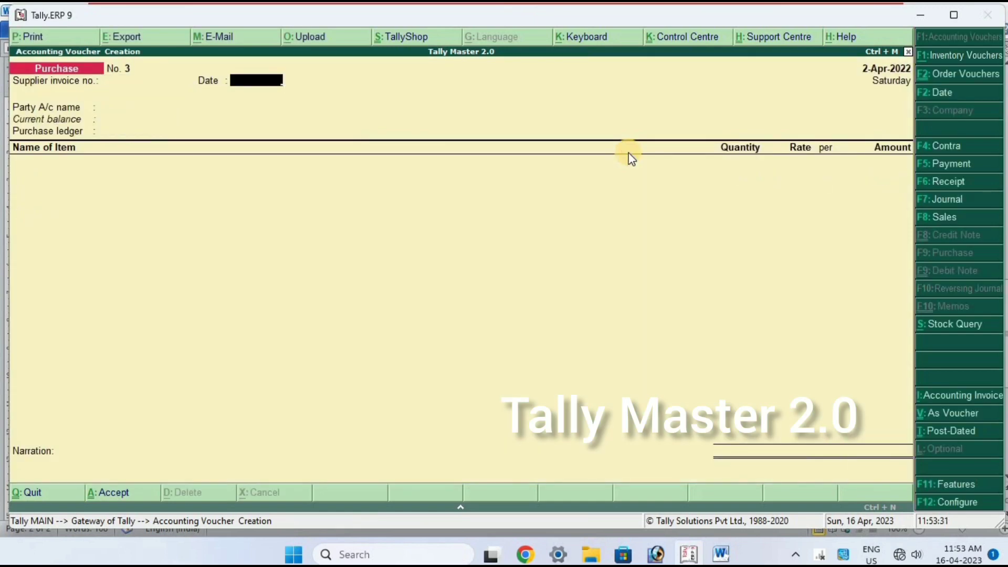
# Set the next purchase voucher's supplier invoice date to 2-Apr-2022 and choose Supplier as its party account.
pyautogui.write('2')
pyautogui.press('Return')
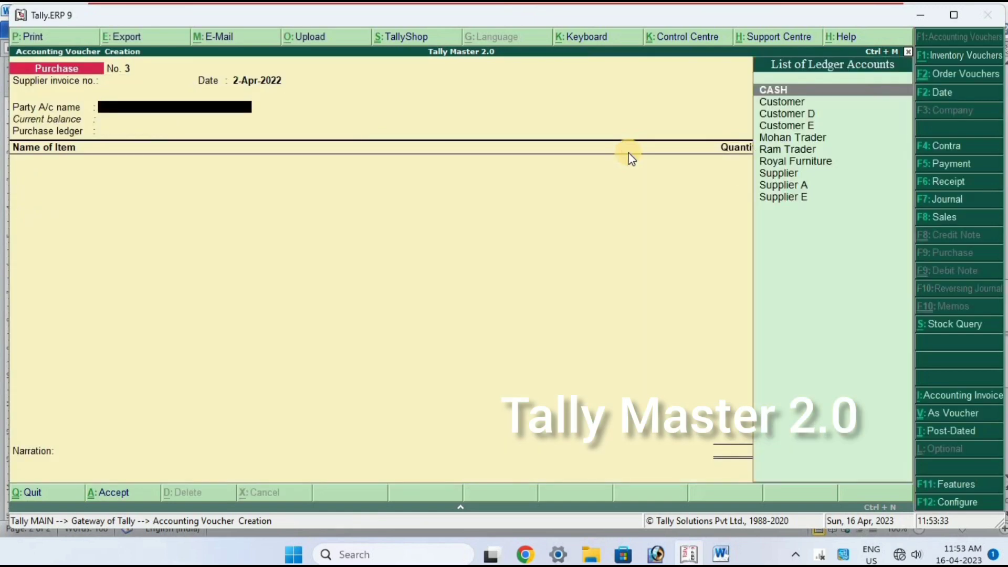
pyautogui.press('Down')
pyautogui.press('Down')
pyautogui.press('Down')
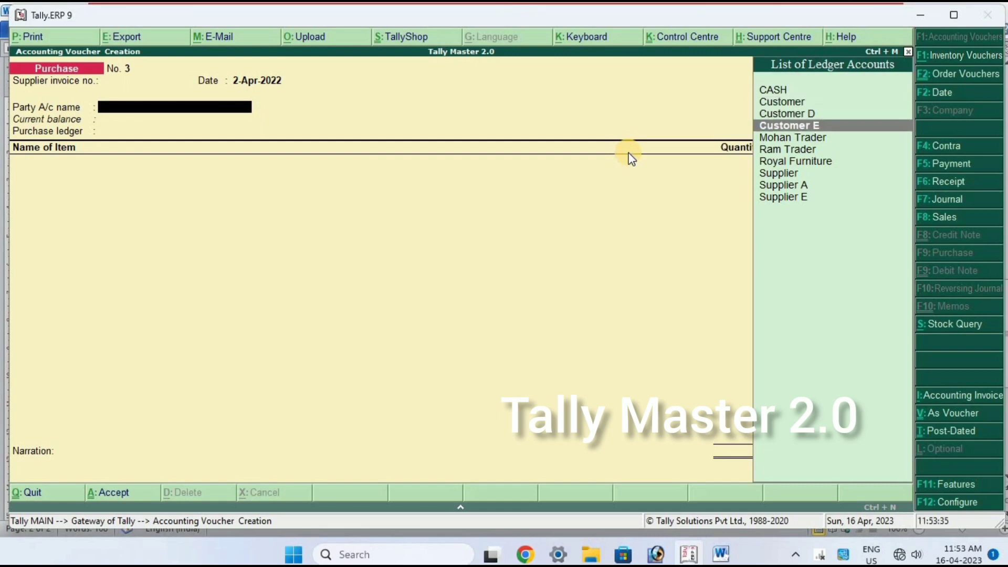
pyautogui.press('Escape')
pyautogui.press('n')
pyautogui.press('Down')
pyautogui.press('Down')
pyautogui.press('Down')
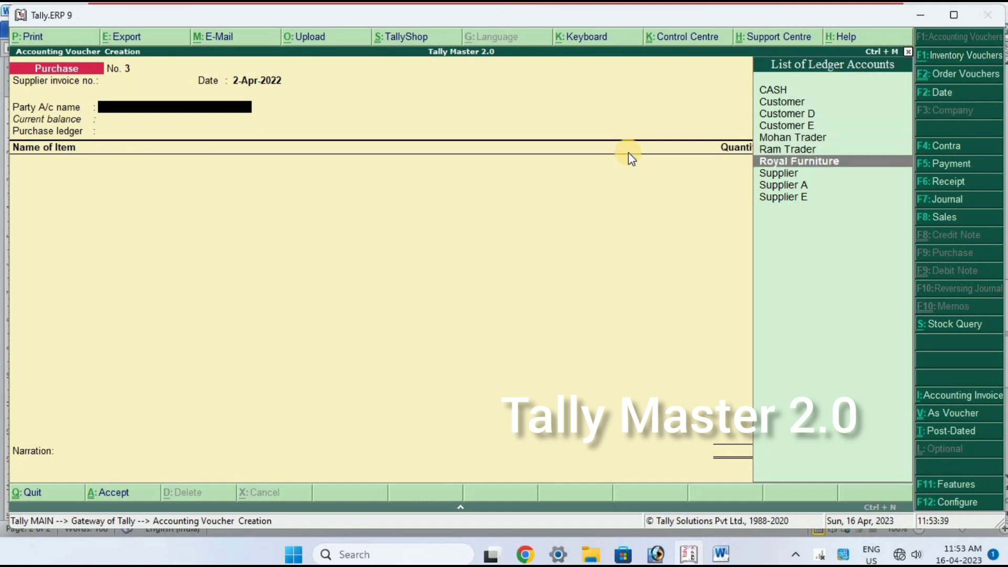
pyautogui.press('Down')
pyautogui.press('Return')
# Accept the supplier's party details with no receipt note or order and set the purchase ledger to Purchase A/c.
pyautogui.press('Return')
pyautogui.press('Return')
pyautogui.press('Return')
pyautogui.press('Return')
pyautogui.press('Return')
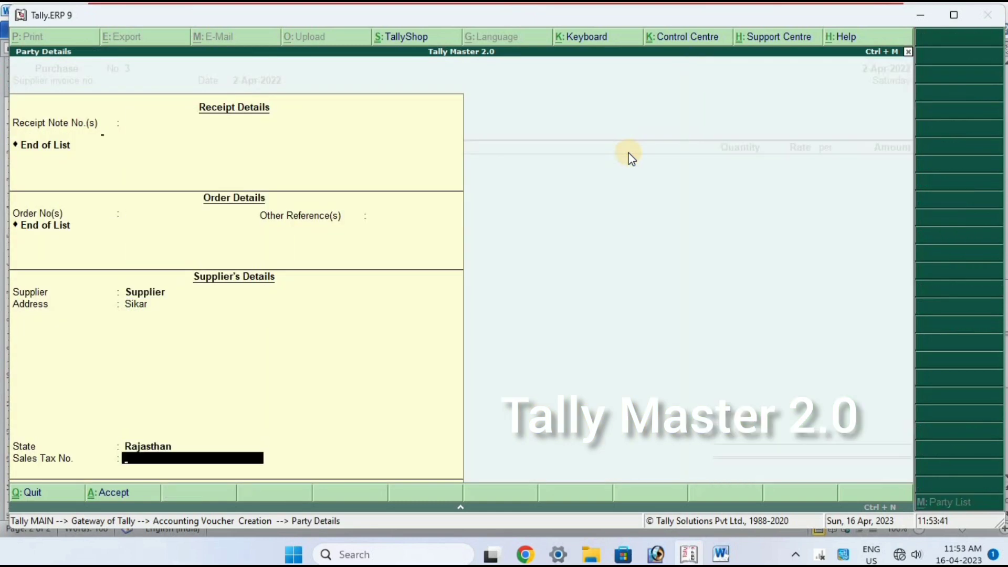
pyautogui.press('Return')
pyautogui.press('Return')
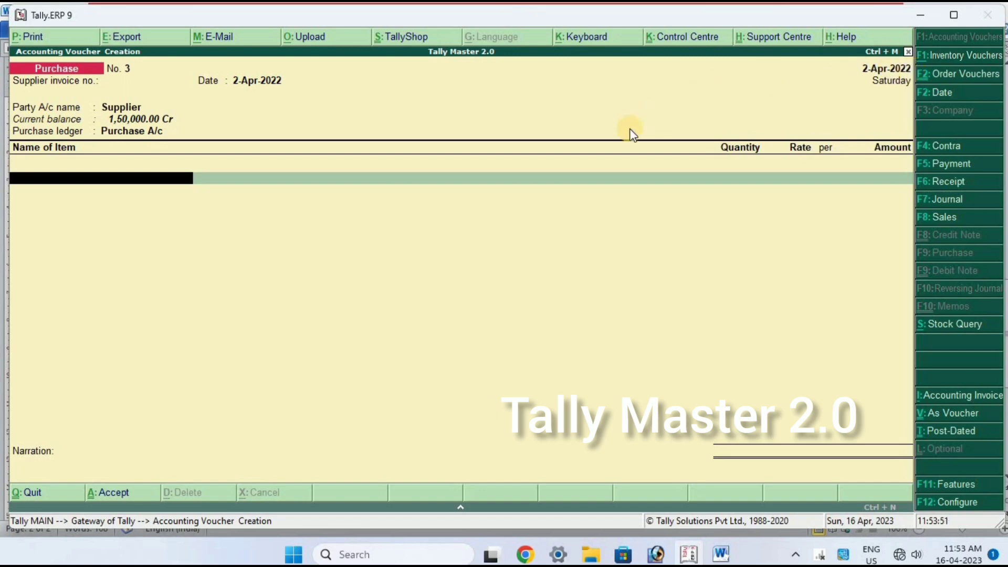
# Change the purchase voucher's date to 1-May-2022.
pyautogui.press('F2')
pyautogui.write('1-5')
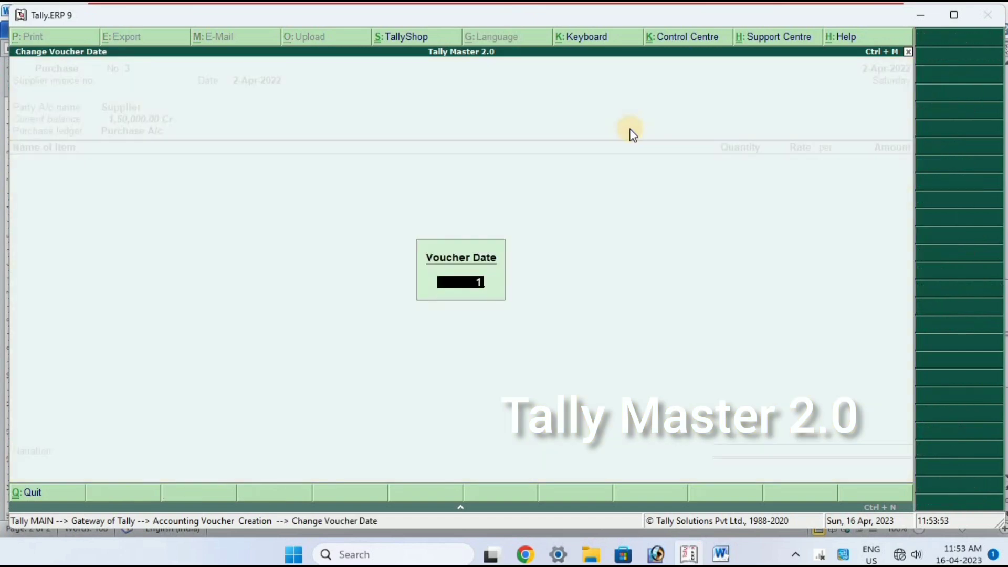
pyautogui.press('Return')
# Choose Fan as the stock item of the 1-May-2022 purchase voucher.
pyautogui.press('Down')
pyautogui.press('Down')
pyautogui.press('Down')
pyautogui.press('Down')
pyautogui.press('Down')
pyautogui.press('Down')
pyautogui.press('Up')
pyautogui.press('Up')
pyautogui.press('Up')
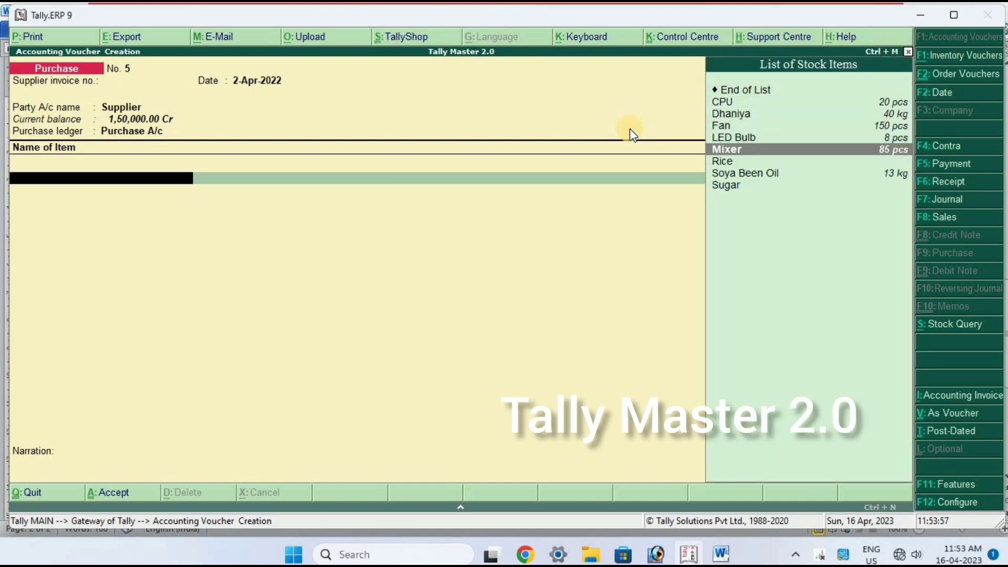
pyautogui.press('Return')
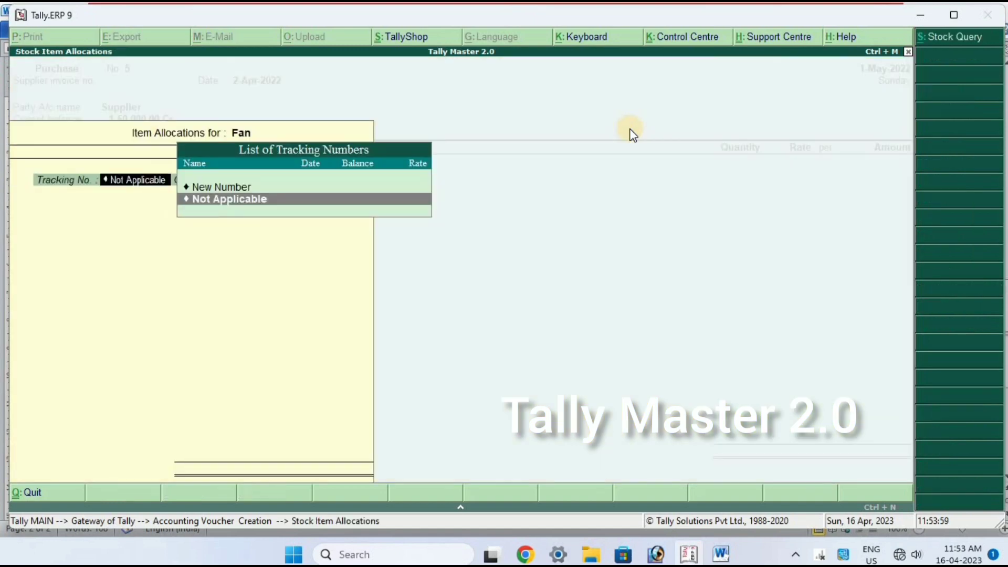
# Allocate 50 pcs of Fan at 1,000 per piece without tracking or order number and end the item list.
pyautogui.press('Return')
pyautogui.write('50 pcs')
pyautogui.press('Return')
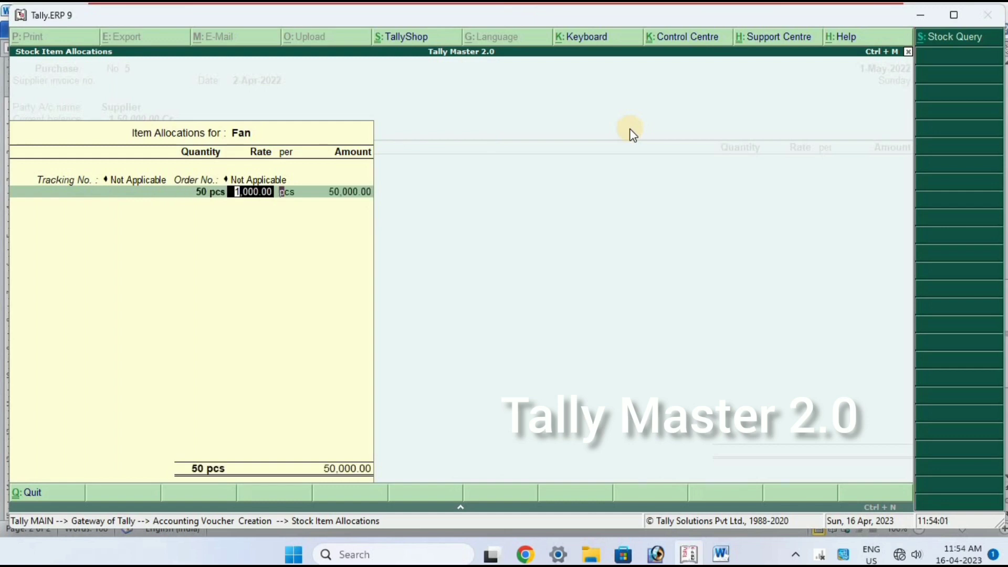
pyautogui.press('Return')
pyautogui.press('Return')
pyautogui.press('Return')
pyautogui.press('Return')
pyautogui.press('Return')
# Save the voucher with its 50,000 credit allocated to New Ref 5, and leave voucher entry.
pyautogui.press('Return')
pyautogui.press('Return')
pyautogui.press('Return')
pyautogui.press('Return')
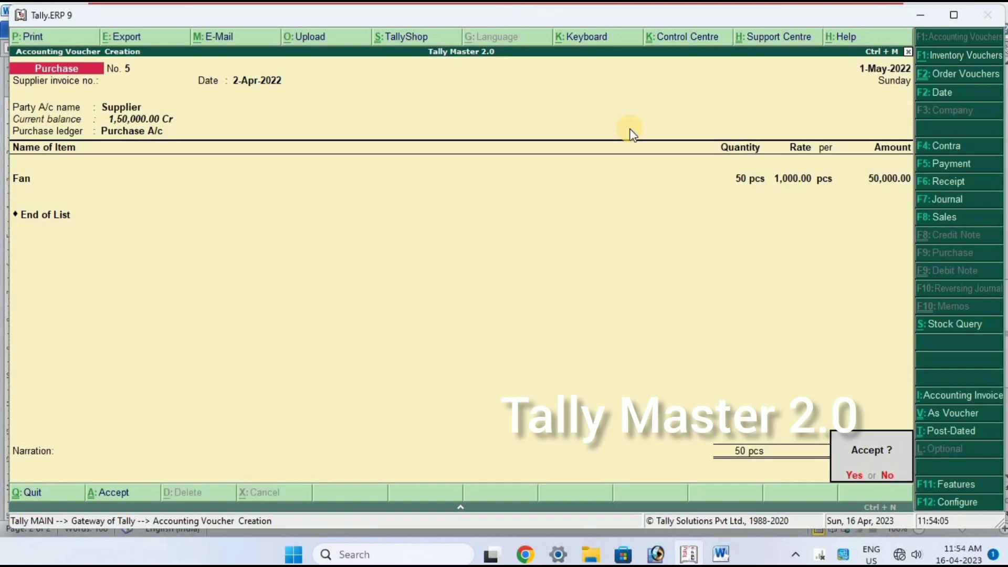
pyautogui.press('Return')
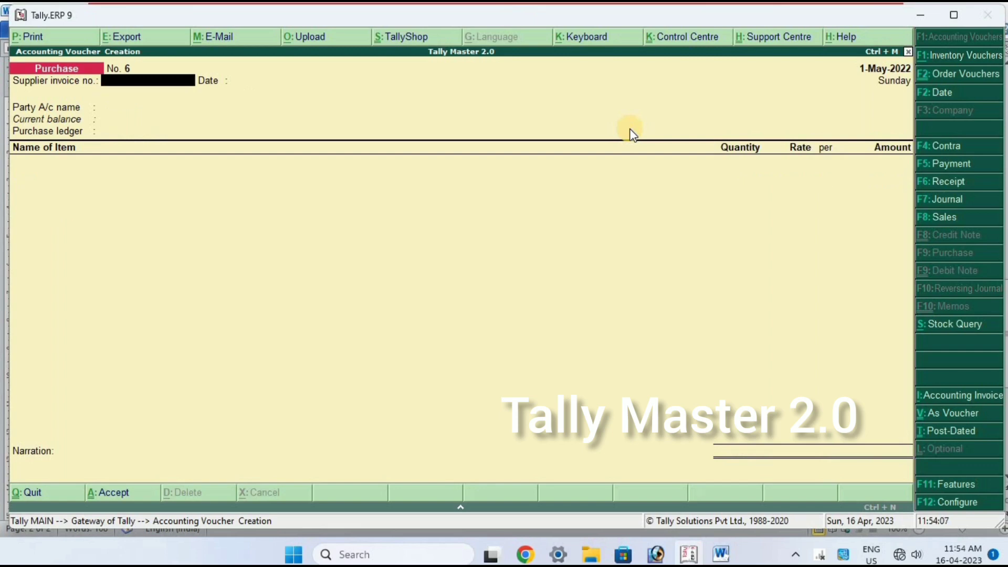
pyautogui.press('Escape')
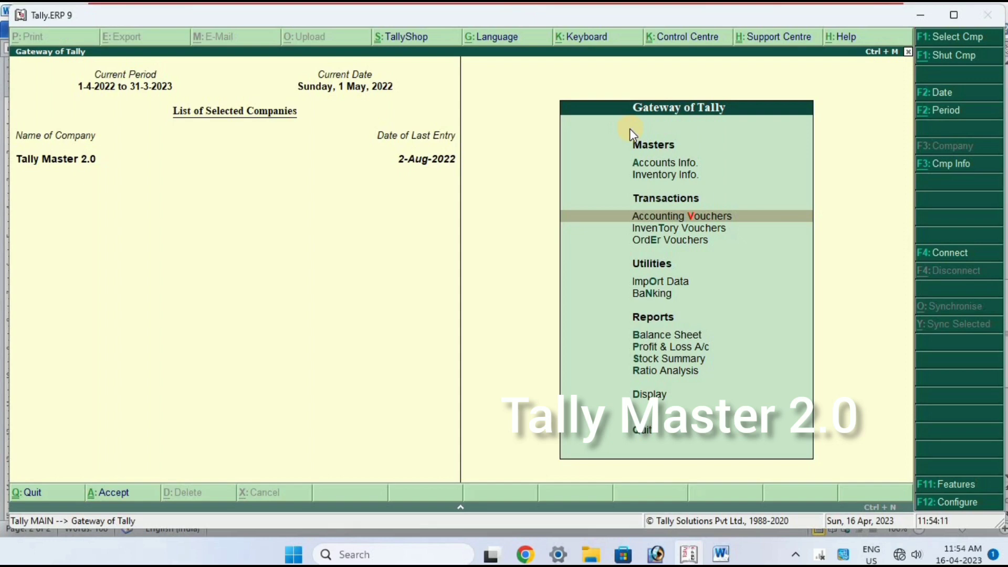
# Go to the Statements of Accounts among the display reports.
pyautogui.press('Down')
pyautogui.press('Down')
pyautogui.press('Down')
pyautogui.press('Down')
pyautogui.press('Down')
pyautogui.press('Down')
pyautogui.press('Down')
pyautogui.press('Down')
pyautogui.press('Down')
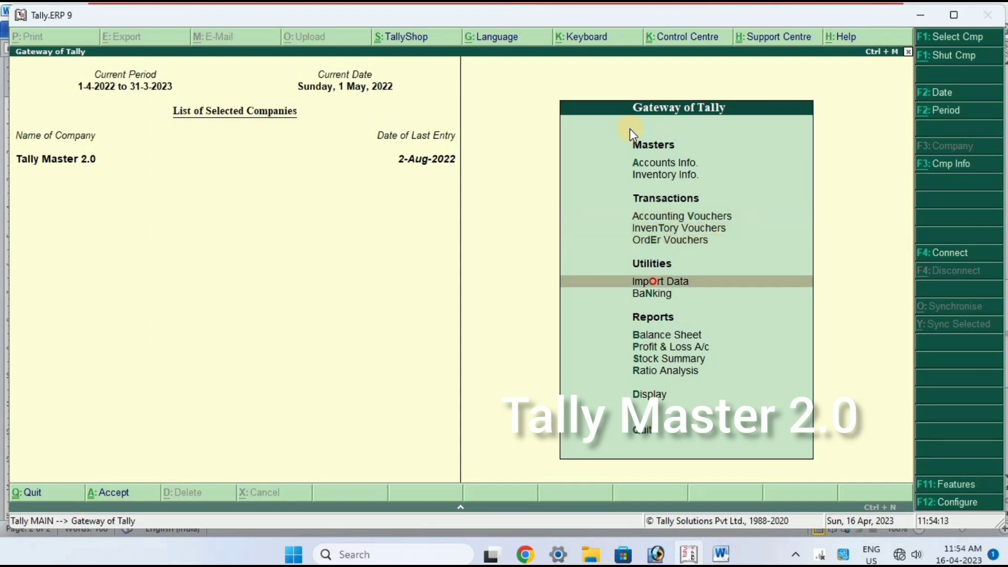
pyautogui.press('Return')
pyautogui.press('Down')
pyautogui.press('Down')
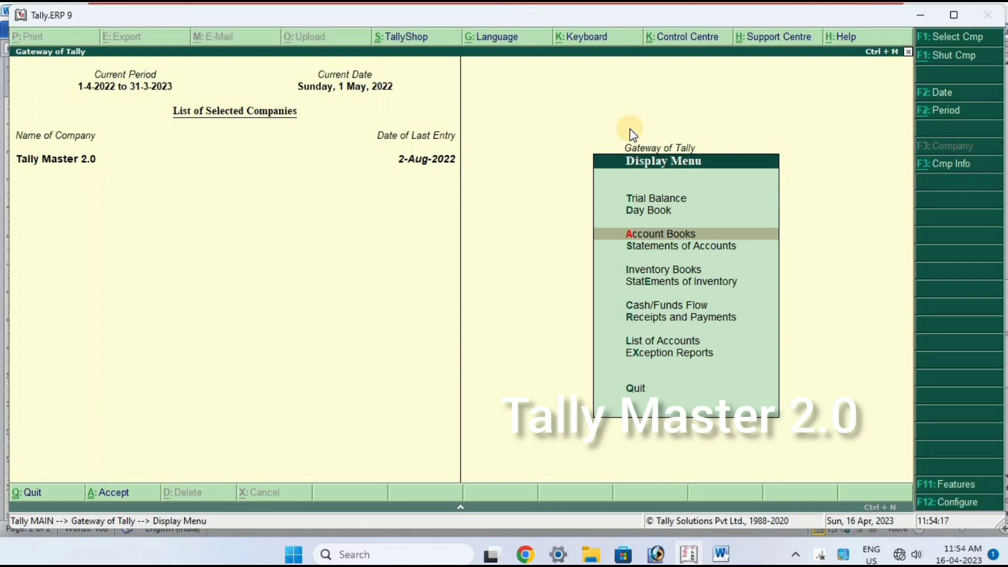
pyautogui.press('Down')
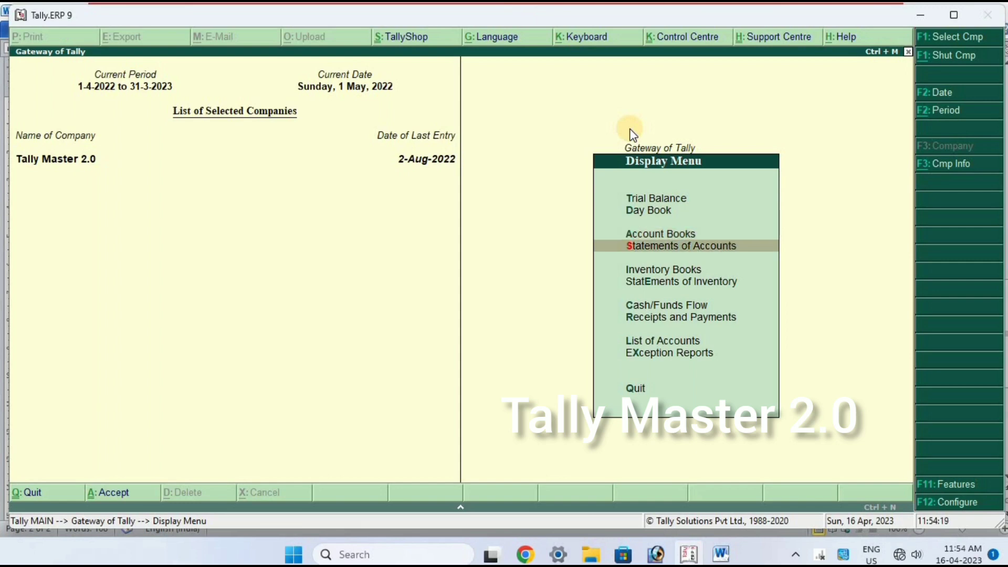
pyautogui.press('Return')
# Open the Payables report of outstanding bills.
pyautogui.press('Down')
pyautogui.press('Up')
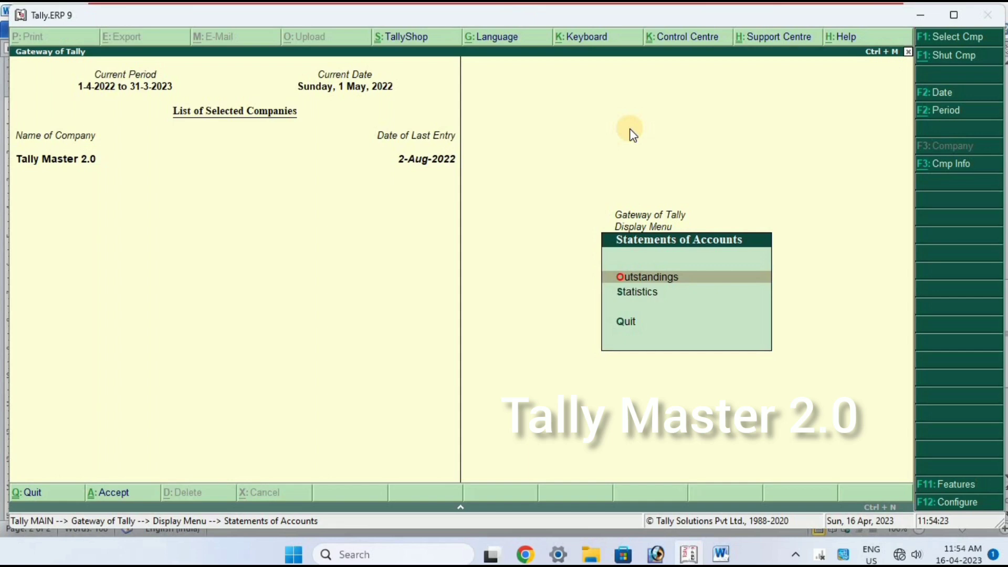
pyautogui.press('Return')
pyautogui.press('Down')
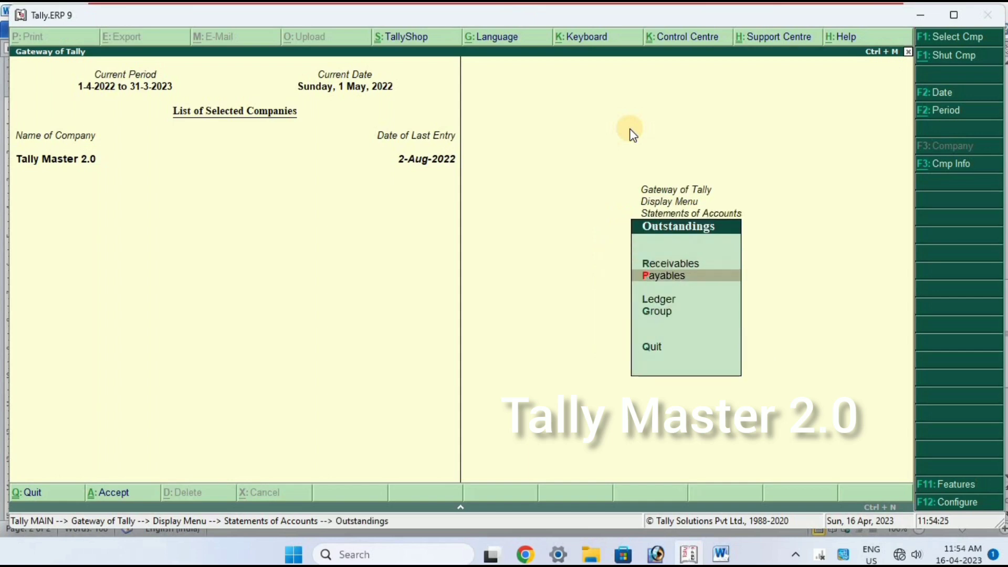
pyautogui.press('Up')
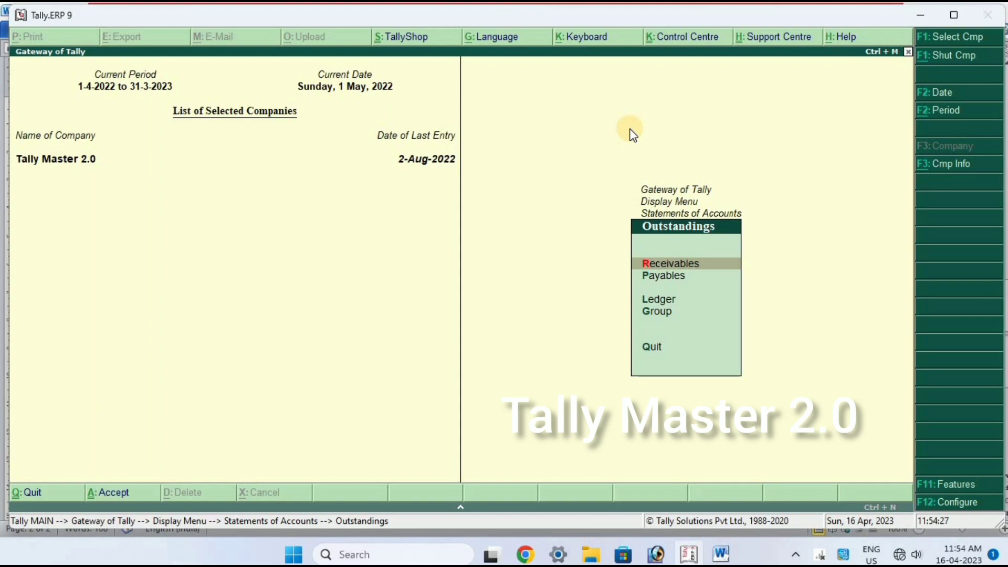
pyautogui.press('Down')
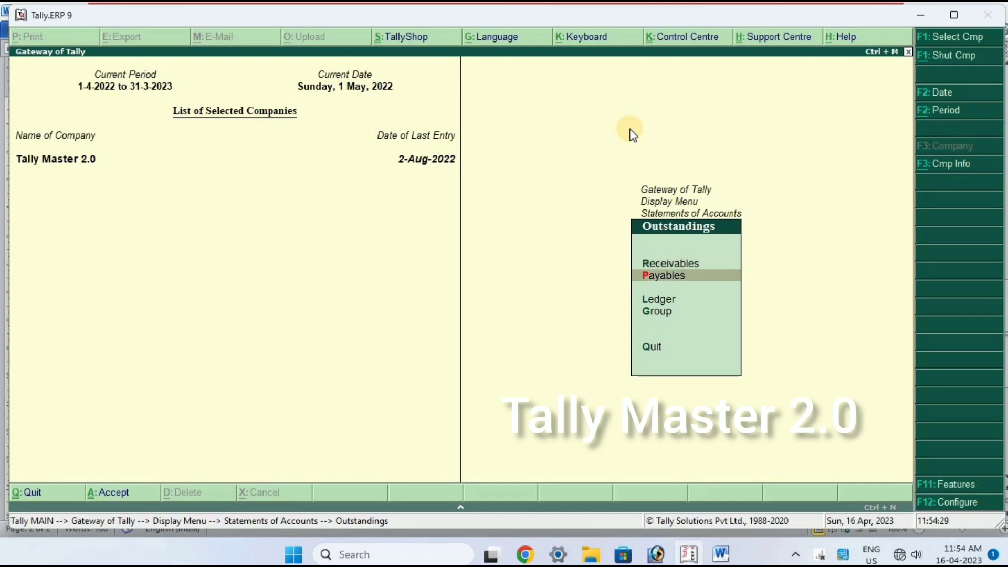
pyautogui.press('Up')
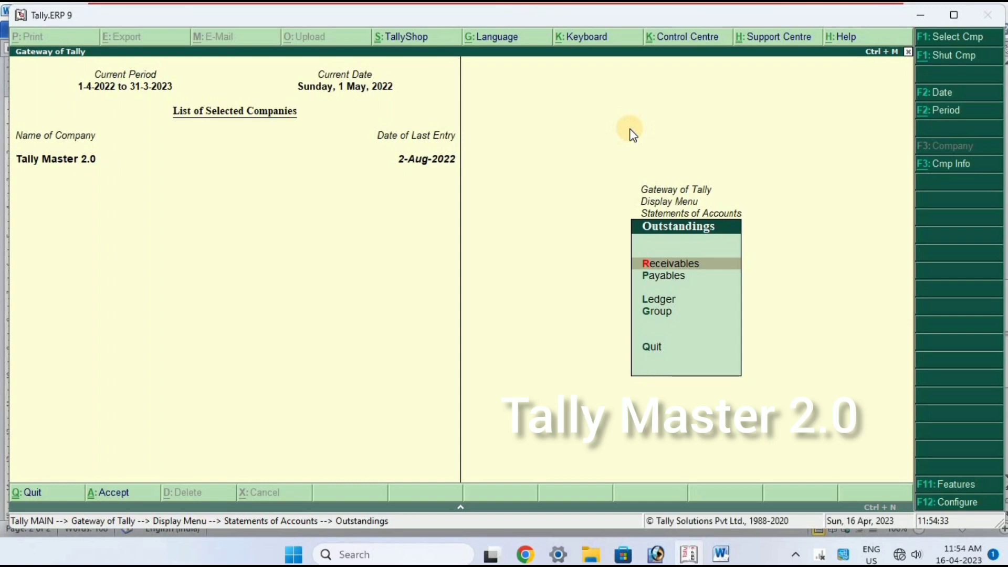
pyautogui.press('Down')
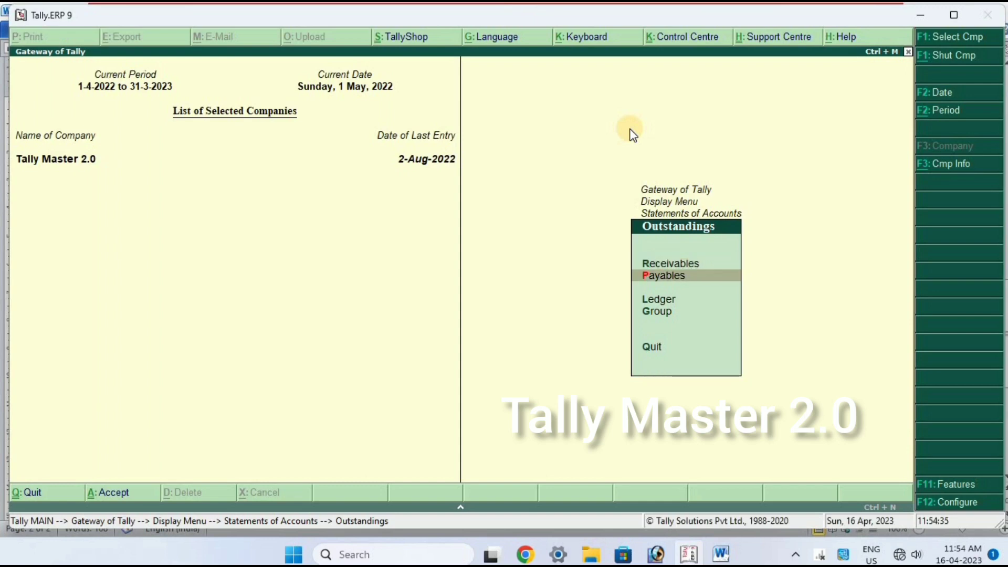
pyautogui.press('Up')
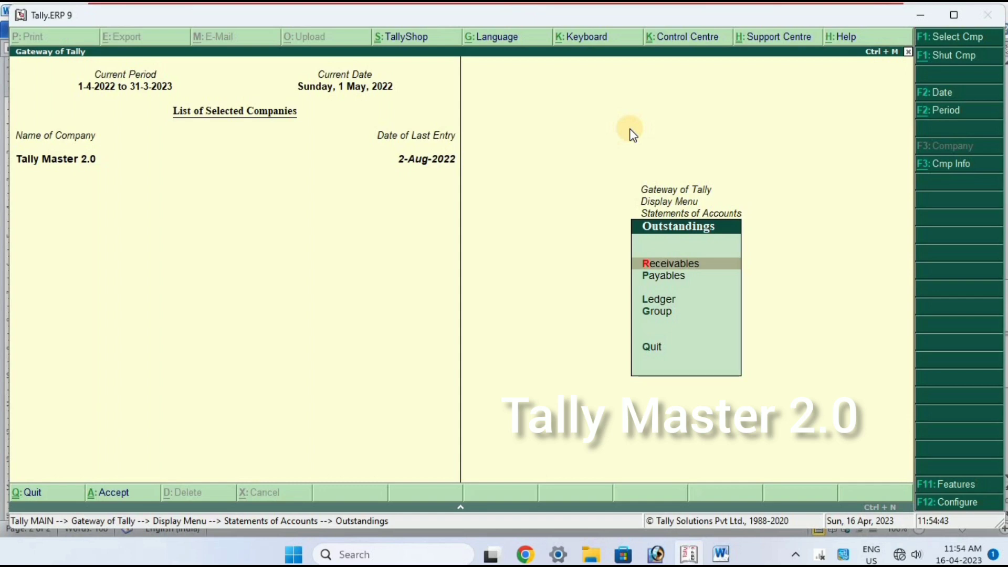
pyautogui.press('Down')
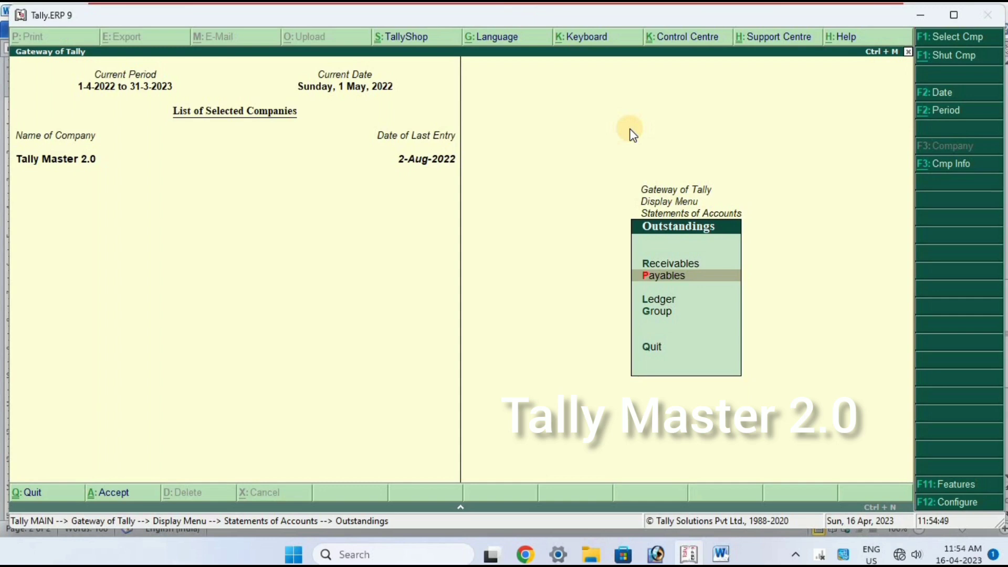
pyautogui.press('Return')
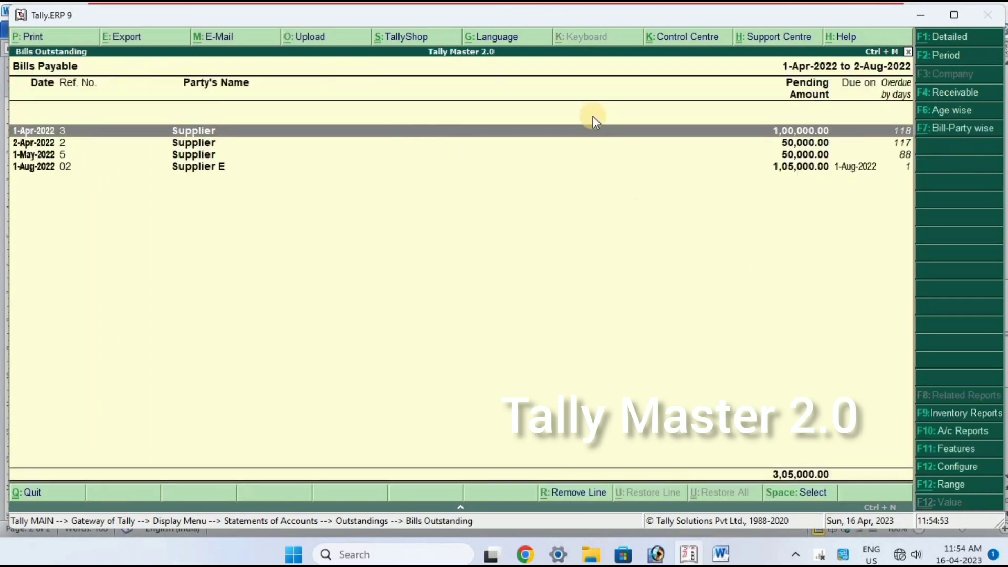
# Examine the Supplier's pending bills, their reference numbers, amounts and overdue days in Bills Payable.
pyautogui.press('Down')
pyautogui.press('Down')
pyautogui.press('Up')
pyautogui.press('Up')
pyautogui.press('Down')
pyautogui.press('Down')
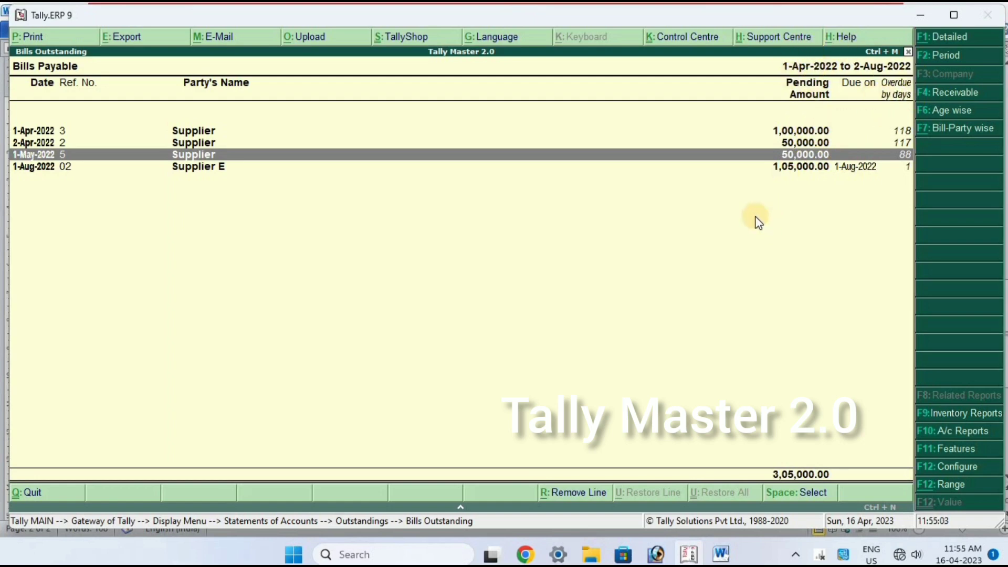
# Set the Bills Payable report period from 1-4-2022 to 2-5-2022 and review the Supplier's pending bills.
pyautogui.press('F2')
pyautogui.write('1-4')
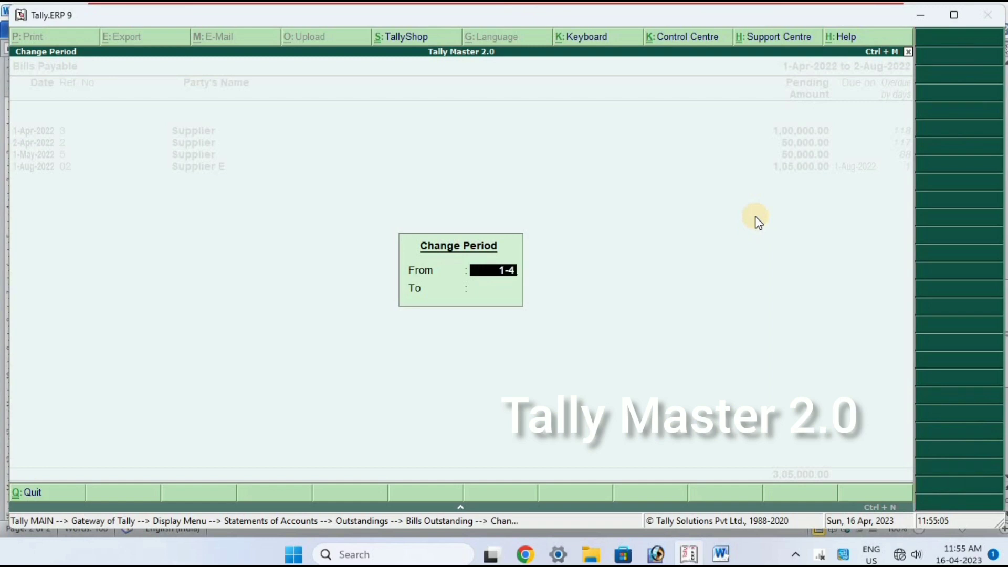
pyautogui.press('Return')
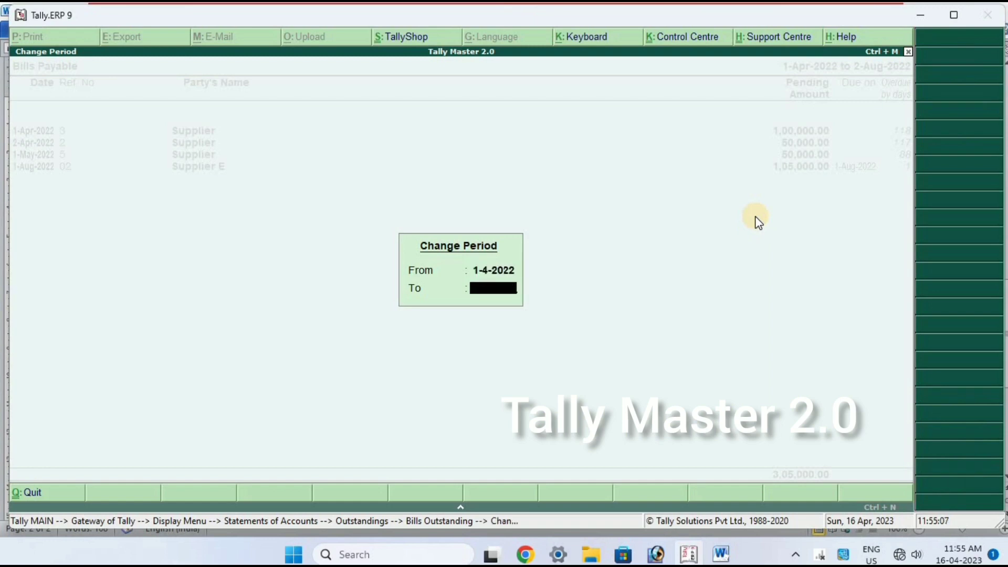
pyautogui.write('2-5')
pyautogui.press('Return')
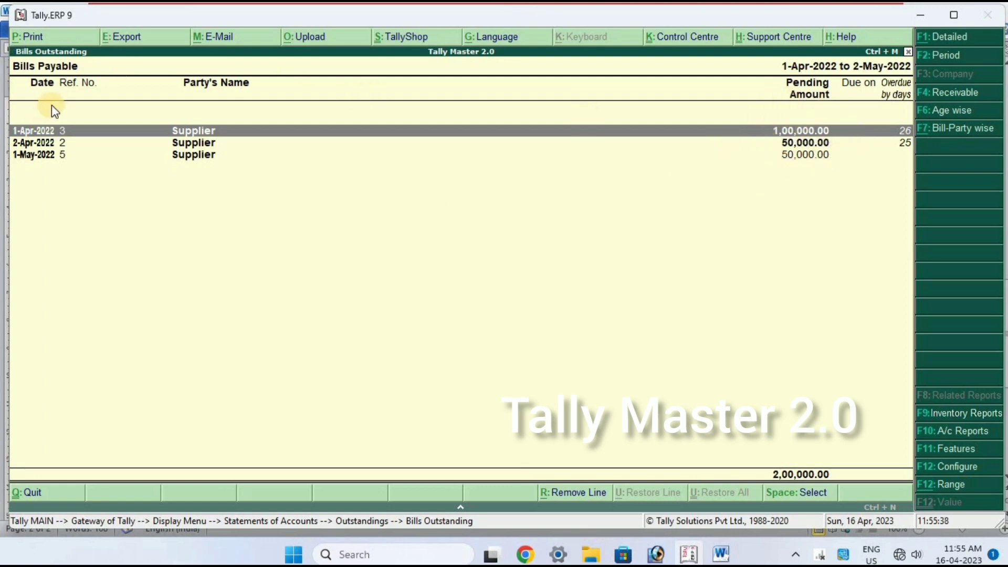
pyautogui.press('Down')
pyautogui.press('Down')
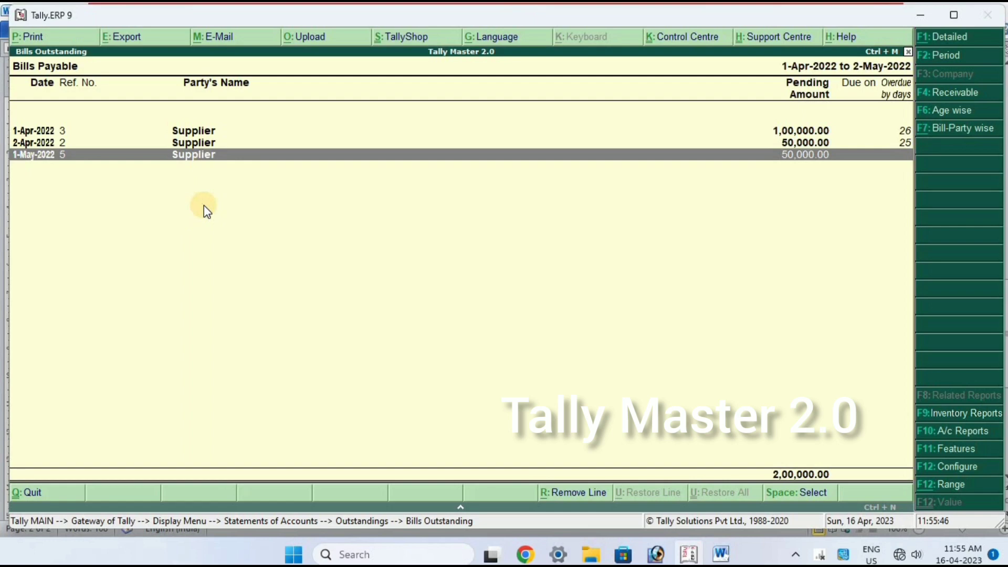
# Leave the Bills Payable report and return to the Gateway of Tally.
pyautogui.press('Escape')
pyautogui.press('Escape')
pyautogui.press('Escape')
pyautogui.press('Escape')
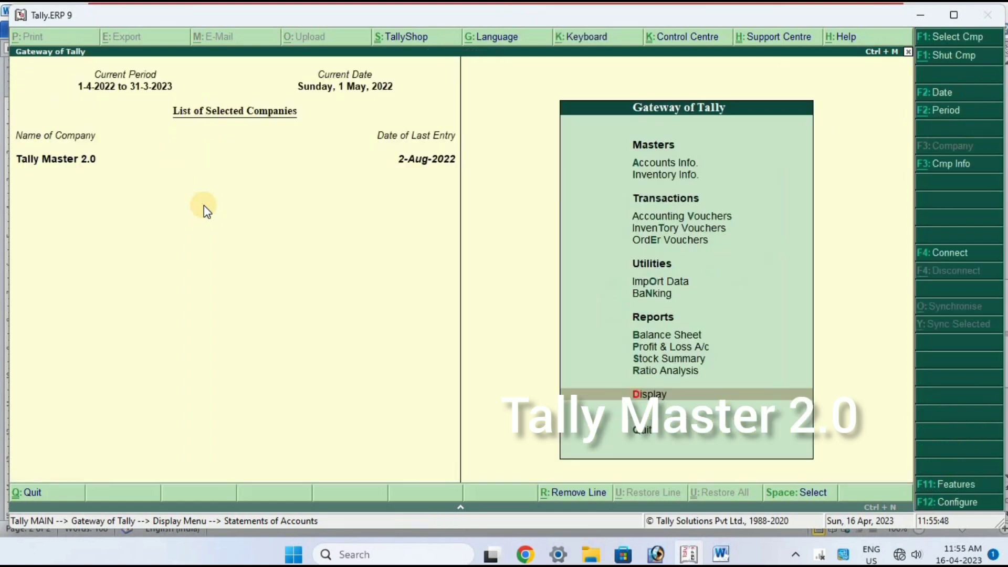
# Open accounting voucher entry and start a Payment voucher.
pyautogui.press('Up')
pyautogui.press('Up')
pyautogui.press('Up')
pyautogui.press('Up')
pyautogui.press('Up')
pyautogui.press('Up')
pyautogui.press('Up')
pyautogui.press('Up')
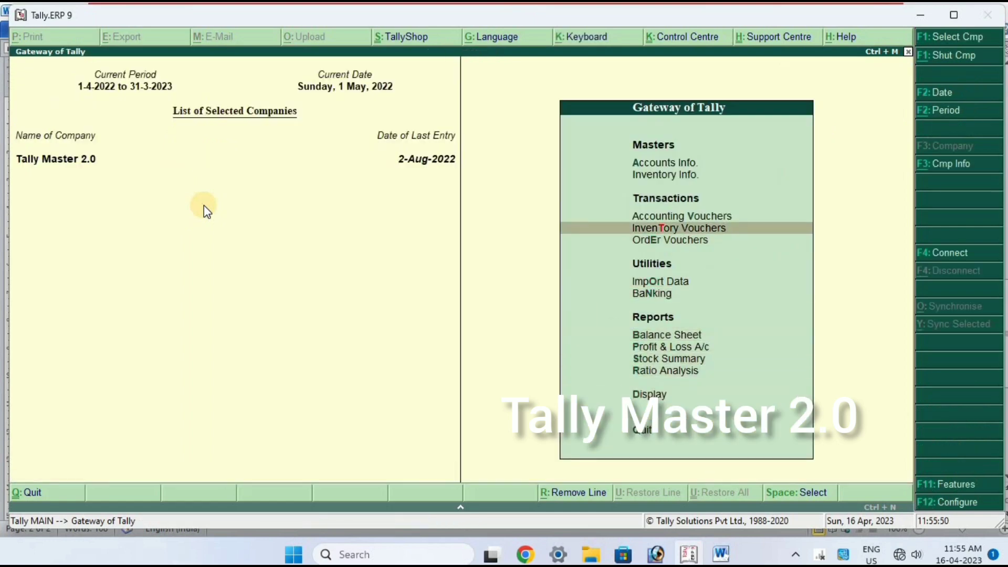
pyautogui.press('Up')
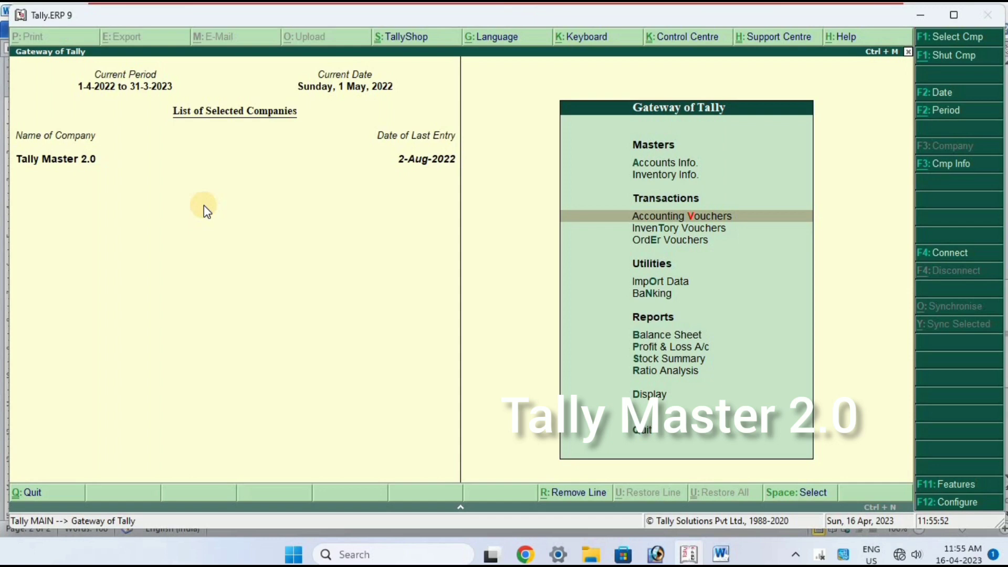
pyautogui.press('Return')
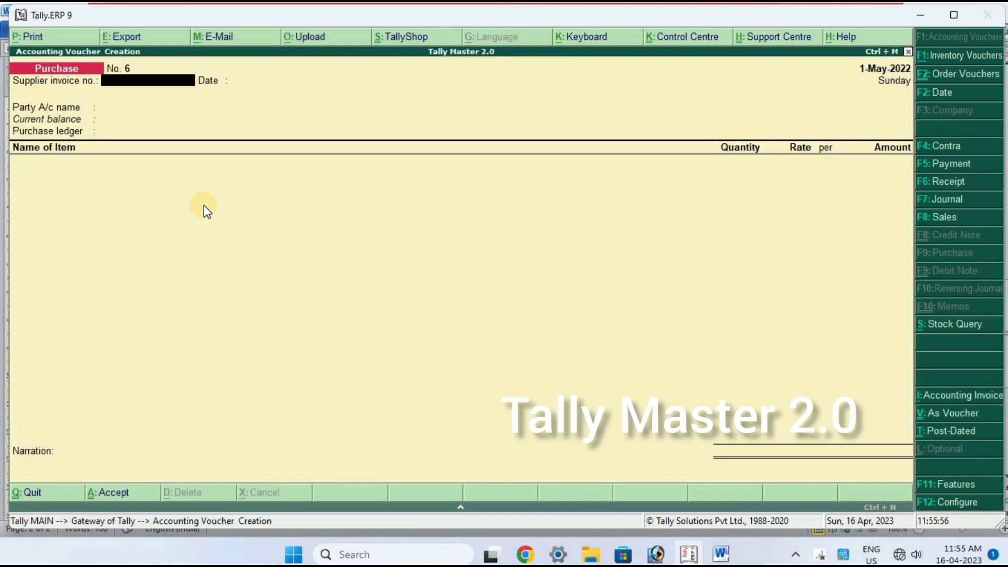
pyautogui.press('F5')
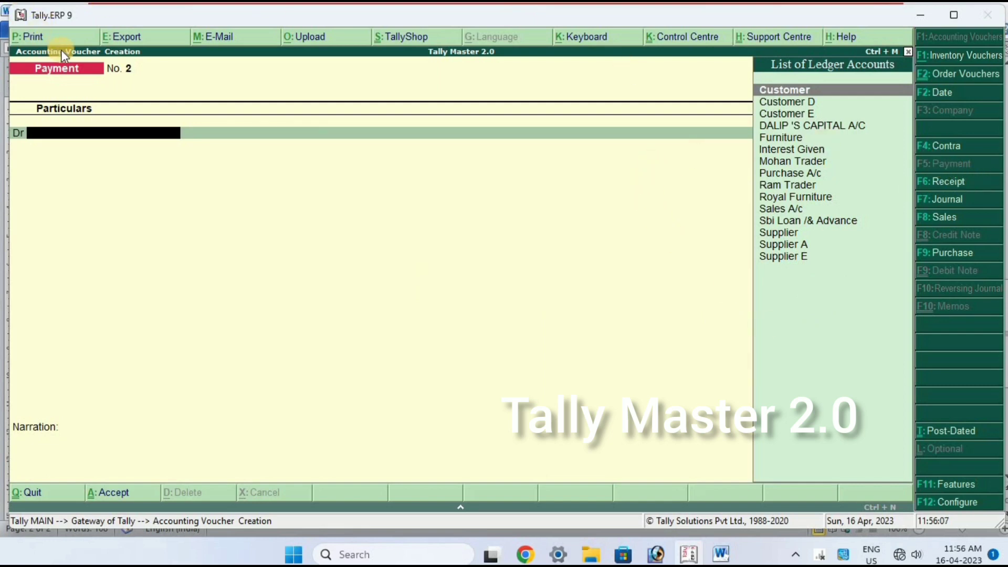
# Choose the Supplier ledger as the debit account of the Payment voucher.
pyautogui.press('Down')
pyautogui.press('Down')
pyautogui.press('Down')
pyautogui.press('Down')
pyautogui.press('Down')
pyautogui.press('Down')
pyautogui.press('Down')
pyautogui.press('Down')
pyautogui.press('Down')
pyautogui.press('Down')
pyautogui.press('Down')
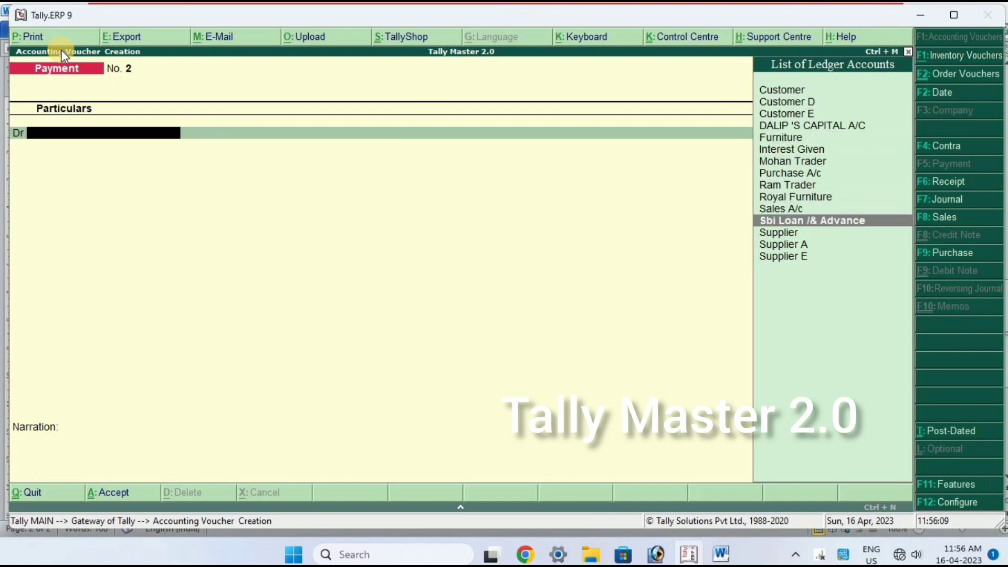
pyautogui.press('Down')
pyautogui.press('Return')
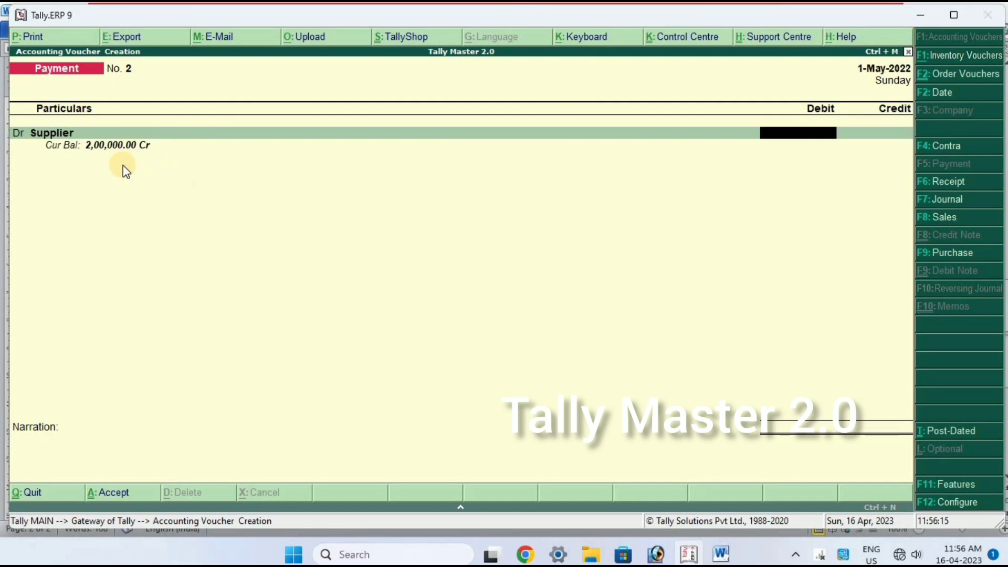
# Set the voucher date to 1-4-2022 and enter a debit of 100000 for the Supplier.
pyautogui.write('100')
pyautogui.press('BackSpace')
pyautogui.press('BackSpace')
pyautogui.press('BackSpace')
pyautogui.press('F2')
pyautogui.write('1-4')
pyautogui.press('Return')
pyautogui.write('100000')
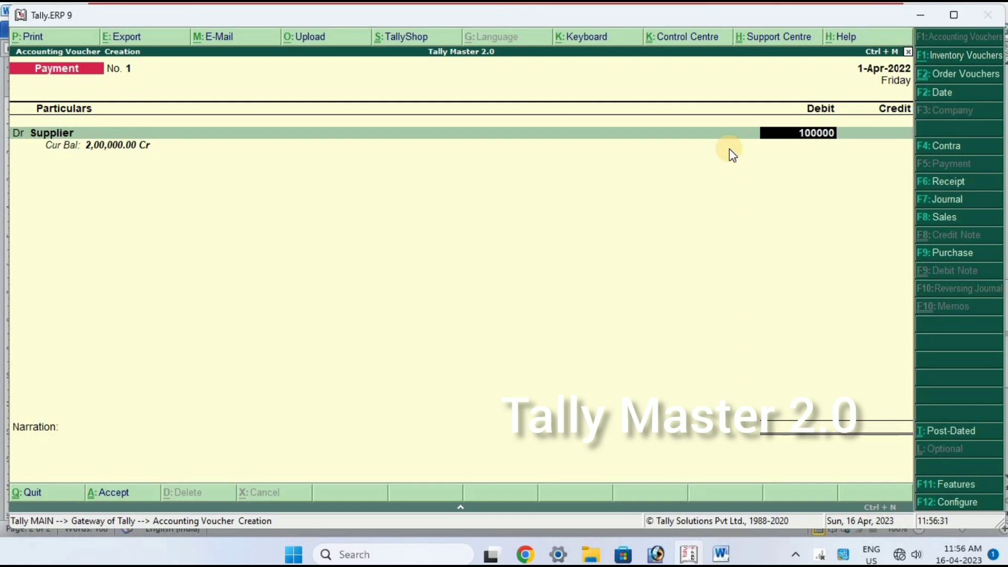
pyautogui.press('Return')
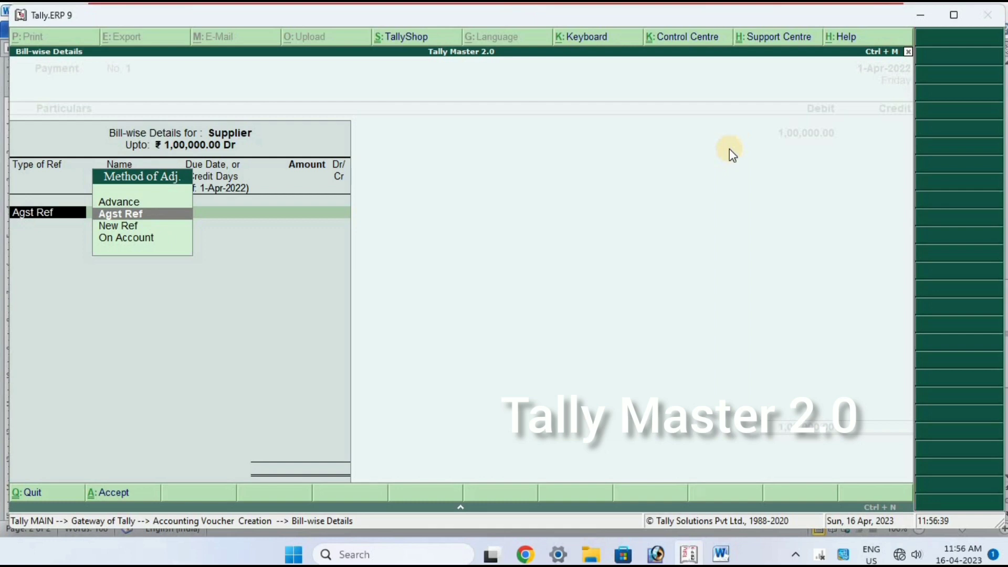
# Allocate the Supplier's debit as Agst Ref against pending bill 3.
pyautogui.press('Return')
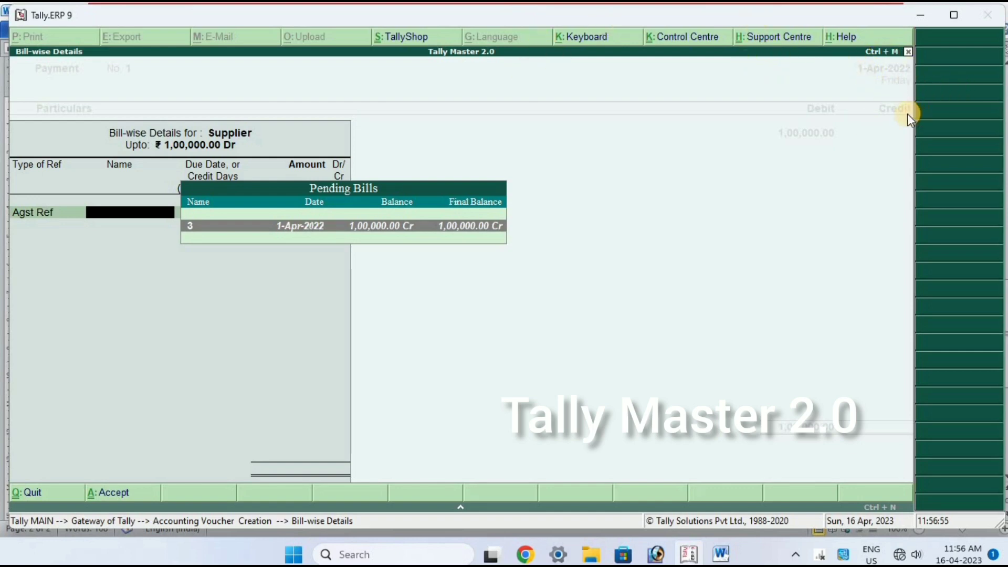
pyautogui.press('Return')
pyautogui.press('Return')
pyautogui.press('Return')
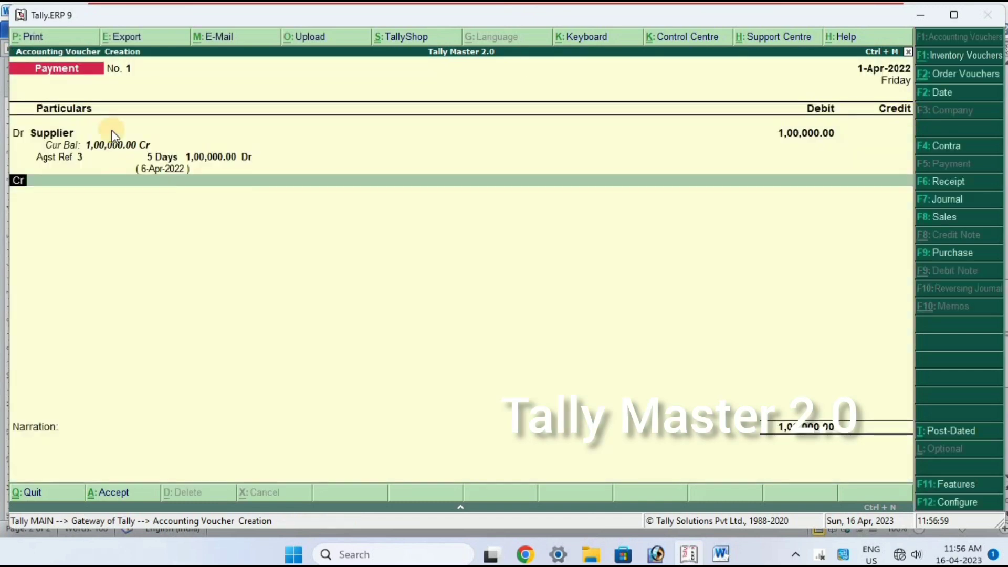
# Go back to the debit line and select the Supplier ledger again.
pyautogui.press('BackSpace')
pyautogui.press('BackSpace')
pyautogui.press('BackSpace')
pyautogui.press('BackSpace')
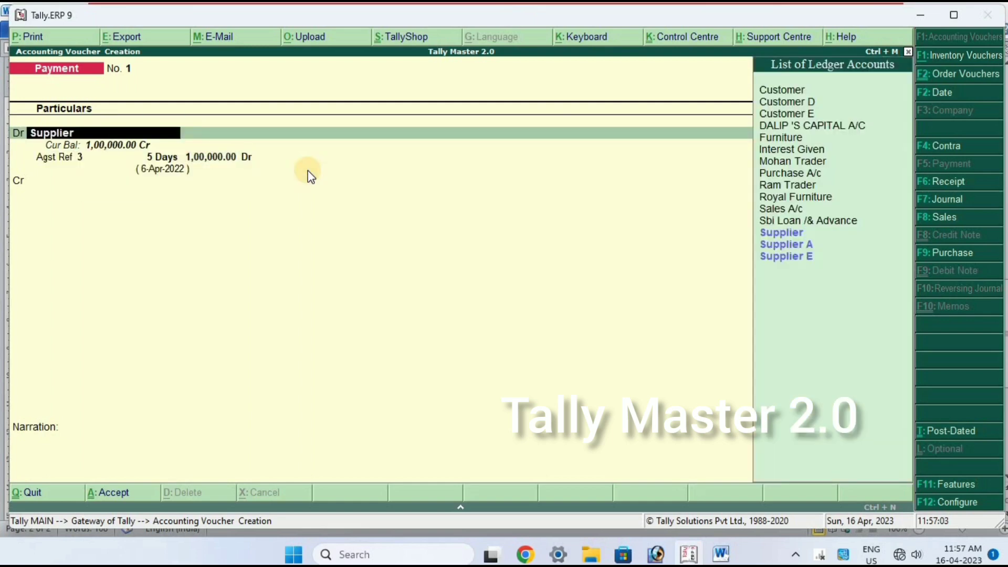
pyautogui.press('BackSpace')
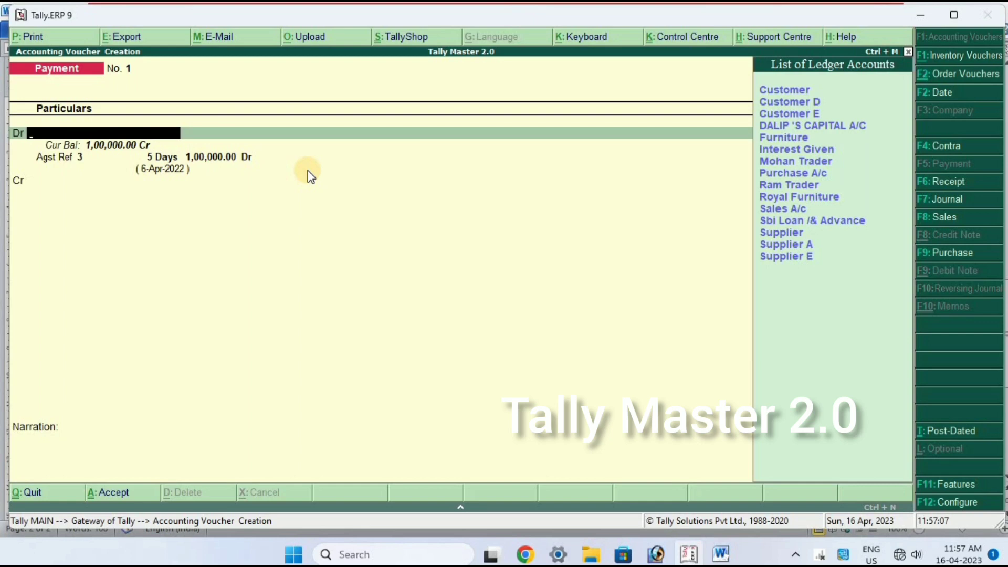
pyautogui.press('Return')
pyautogui.press('Return')
pyautogui.press('Return')
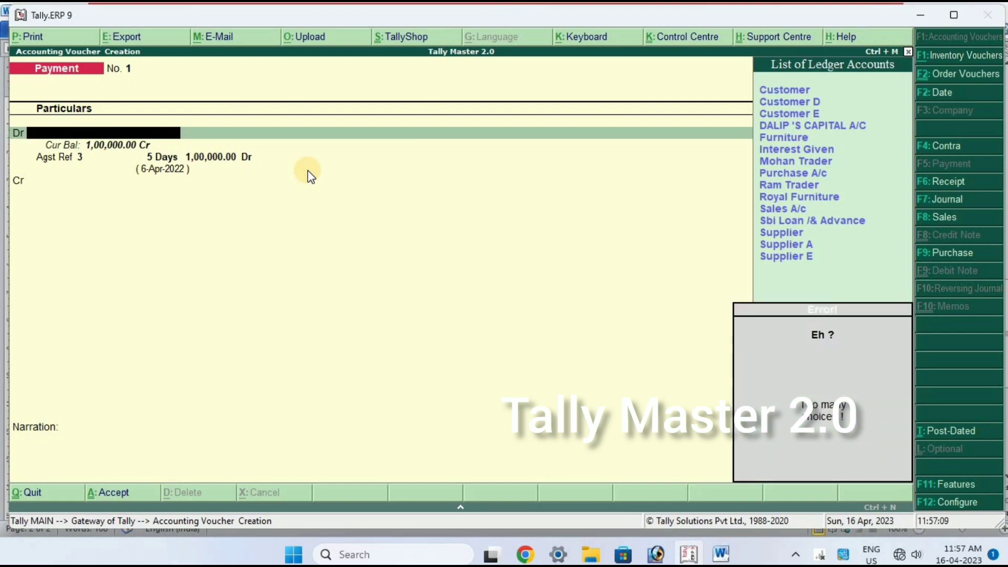
pyautogui.press('Down')
pyautogui.press('Down')
pyautogui.press('Down')
pyautogui.press('Down')
pyautogui.press('Down')
pyautogui.press('Down')
pyautogui.press('Down')
pyautogui.press('Down')
pyautogui.press('Down')
pyautogui.press('Down')
pyautogui.press('Down')
pyautogui.press('Down')
pyautogui.press('Down')
pyautogui.press('Down')
pyautogui.press('Return')
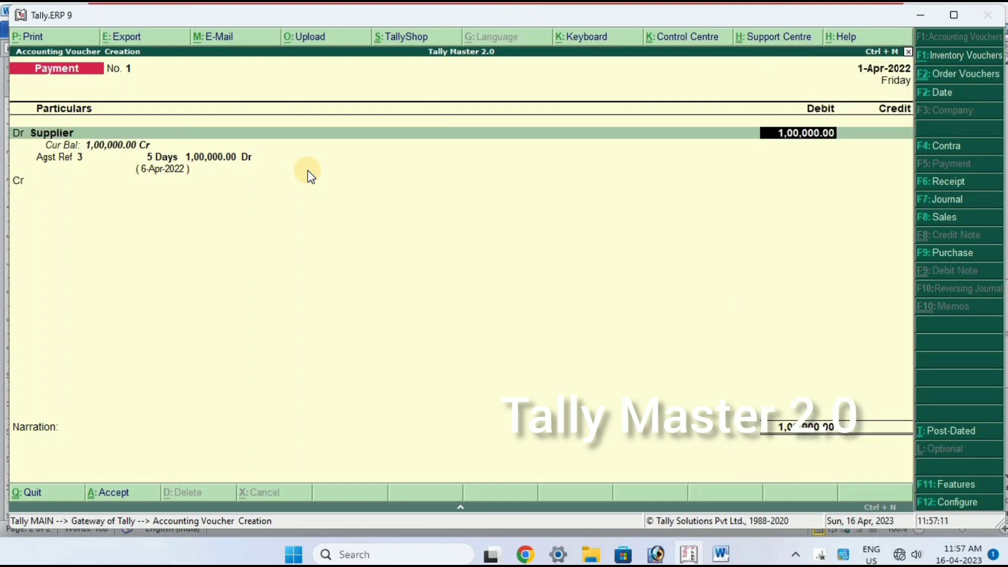
# Change the Payment voucher's date to 2-4-2022.
pyautogui.press('F2')
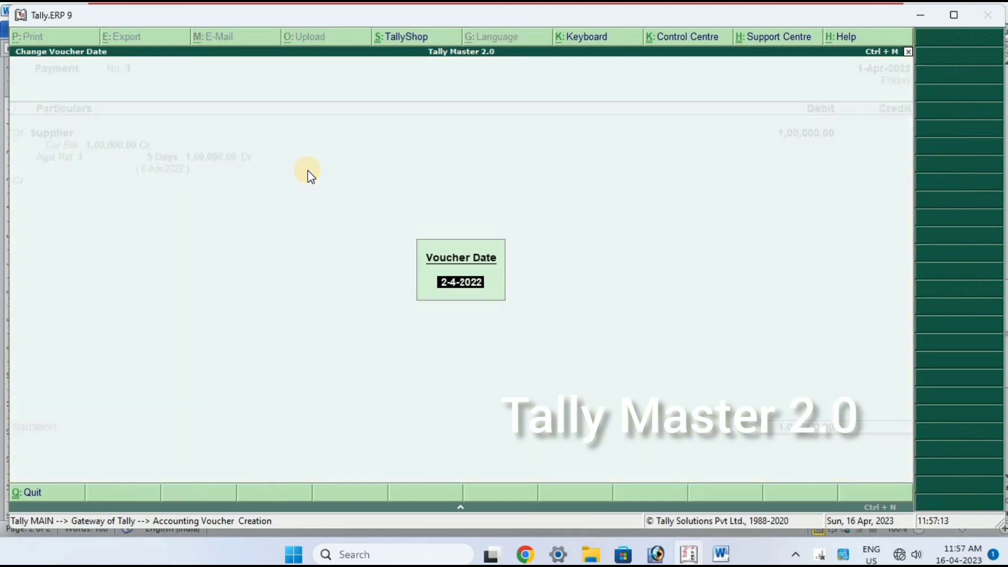
pyautogui.press('BackSpace')
pyautogui.write('2-4')
pyautogui.press('Return')
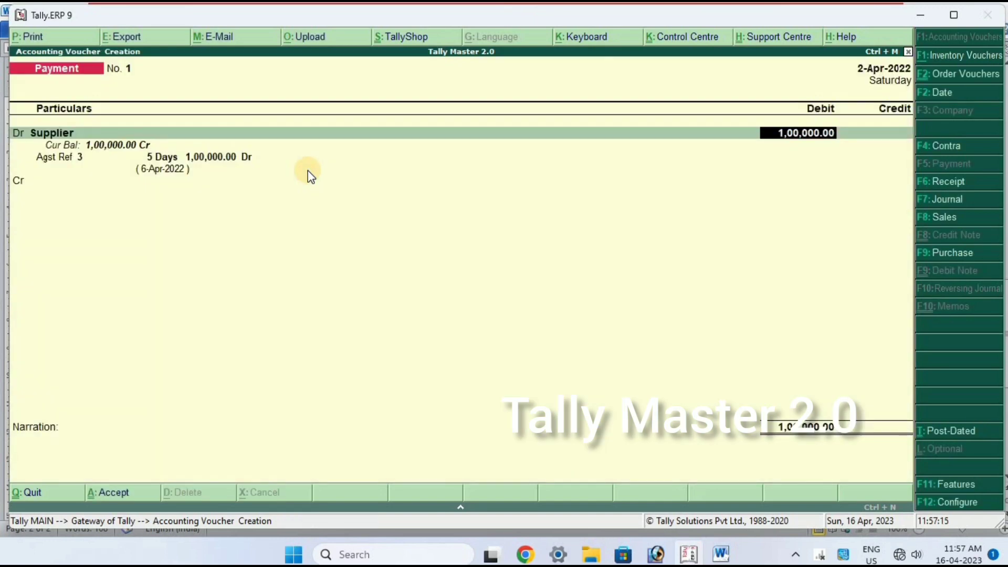
# Compare the dates and balances of the Supplier's pending bills for the Agst Ref allocation.
pyautogui.press('Return')
pyautogui.press('Up')
pyautogui.press('Down')
pyautogui.press('Up')
pyautogui.press('Down')
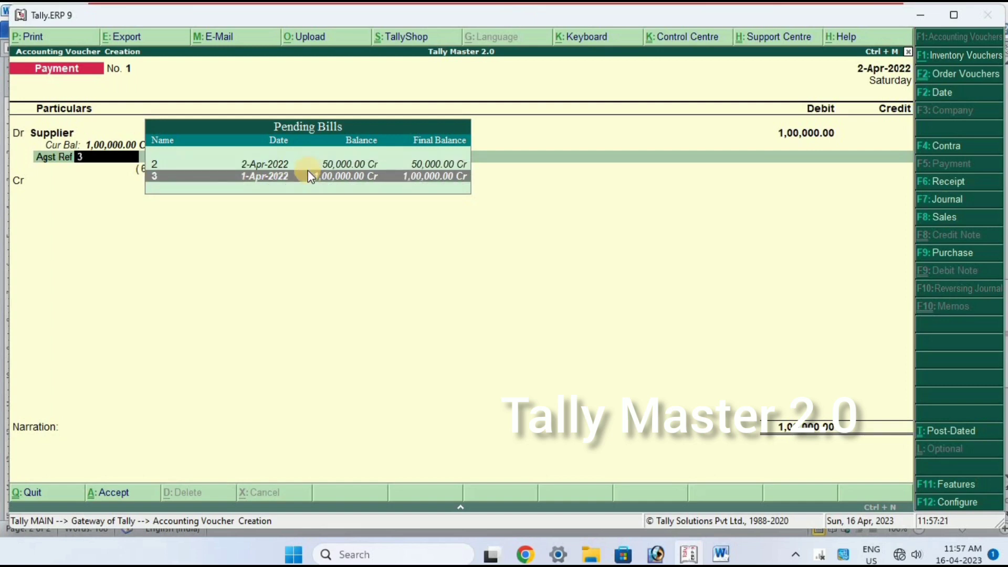
pyautogui.press('Up')
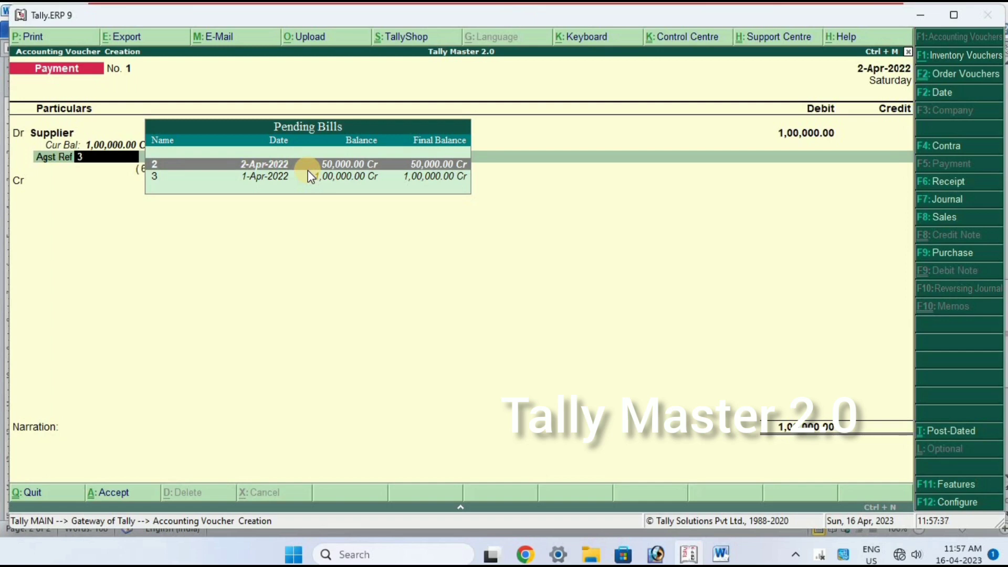
pyautogui.press('Return')
# Set the Payment voucher's date to 2-6-2022.
pyautogui.press('F2')
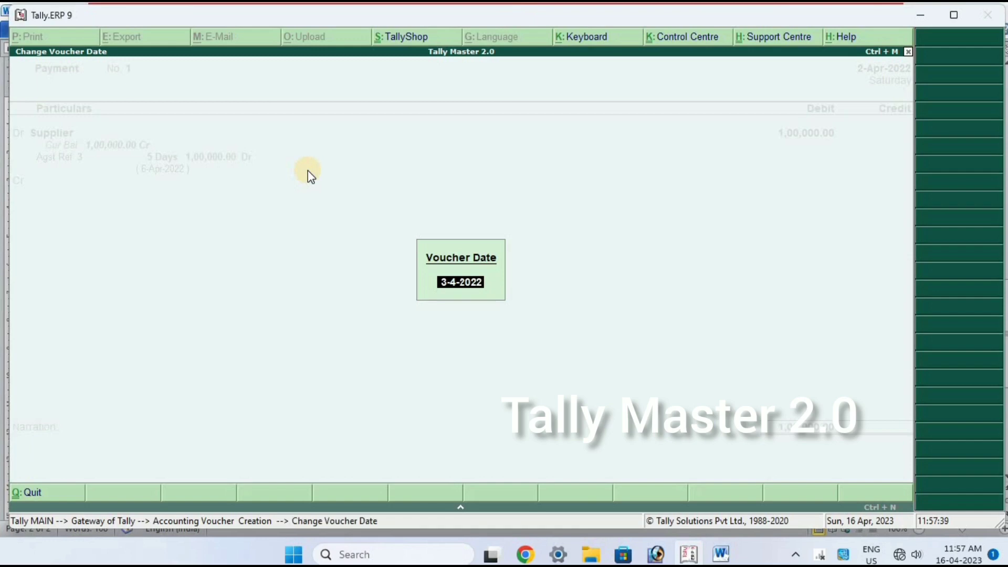
pyautogui.write('2-6')
pyautogui.press('Return')
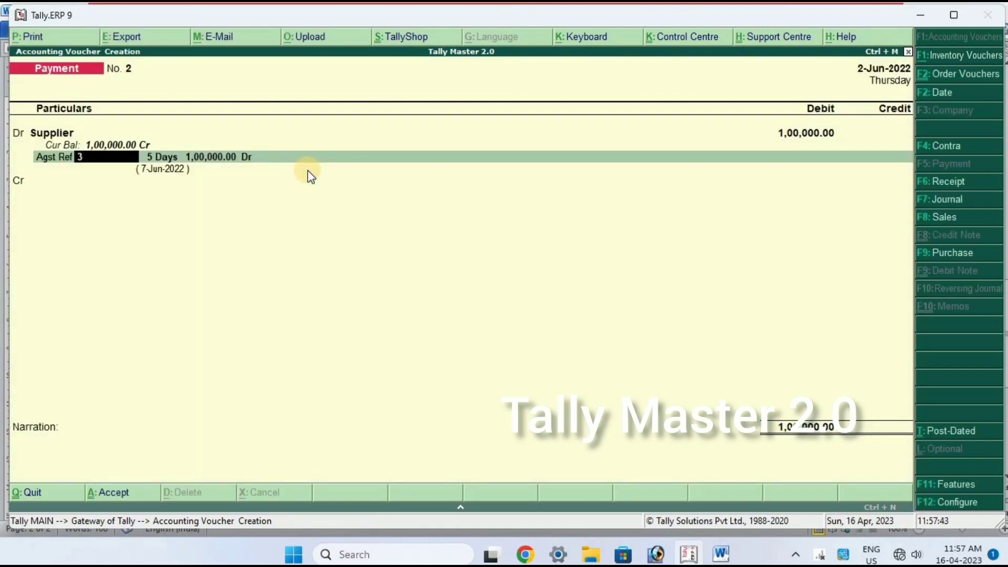
# Review the pending bills again and allocate the 1,00,000 debit as Agst Ref against bill 3 dated 1-Apr-2022.
pyautogui.press('Return')
pyautogui.press('BackSpace')
pyautogui.press('BackSpace')
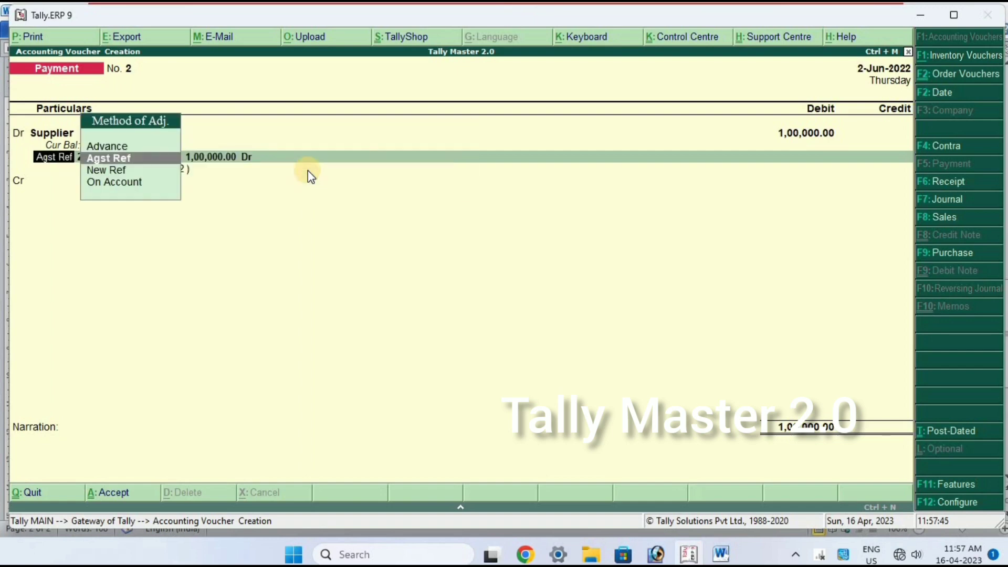
pyautogui.press('Return')
pyautogui.press('Down')
pyautogui.press('Up')
pyautogui.press('Down')
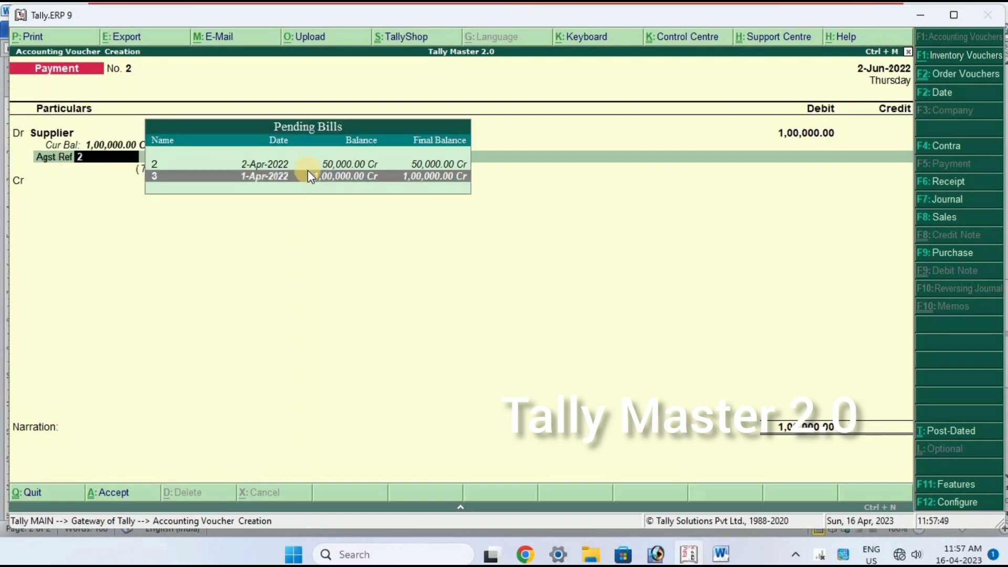
pyautogui.press('Up')
pyautogui.press('Down')
pyautogui.press('Up')
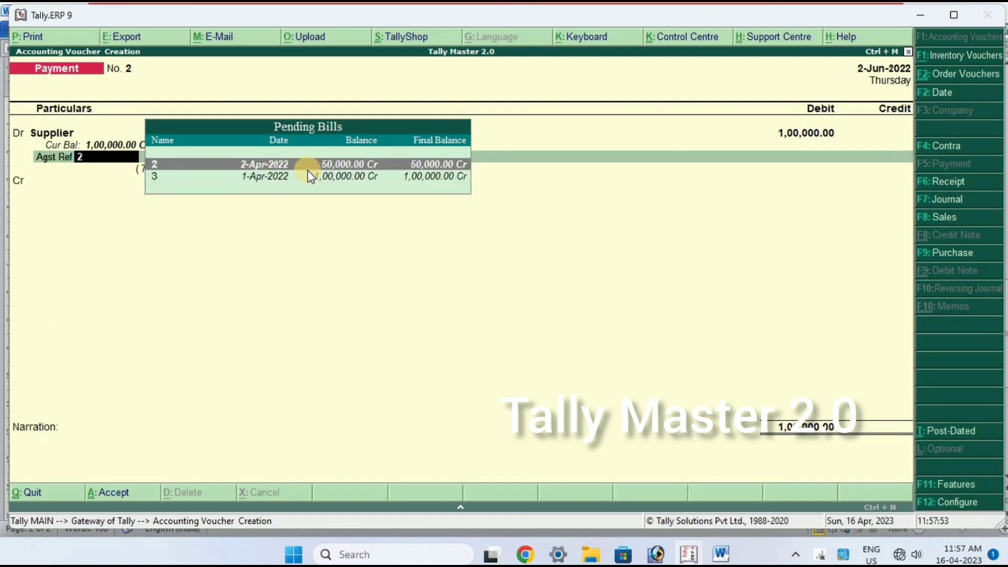
pyautogui.press('Down')
pyautogui.press('Return')
pyautogui.press('Return')
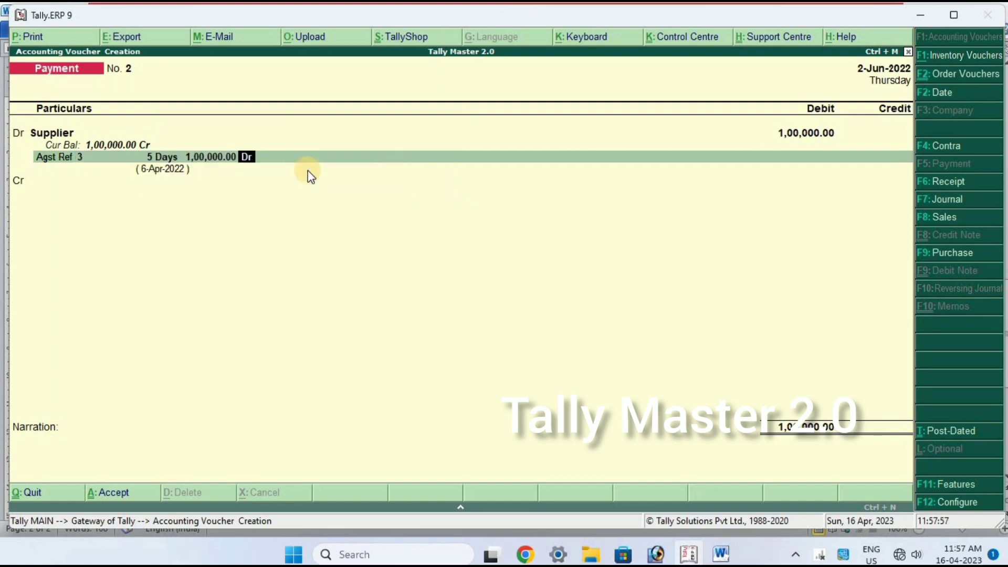
# Credit the CASH ledger with 1,00,000 to balance the Supplier payment.
pyautogui.press('Return')
pyautogui.press('Down')
pyautogui.press('Down')
pyautogui.press('Up')
pyautogui.press('Up')
pyautogui.press('Return')
pyautogui.press('Return')
# Add the narration "being paid payment on supplier" and save the Payment voucher.
pyautogui.write('being')
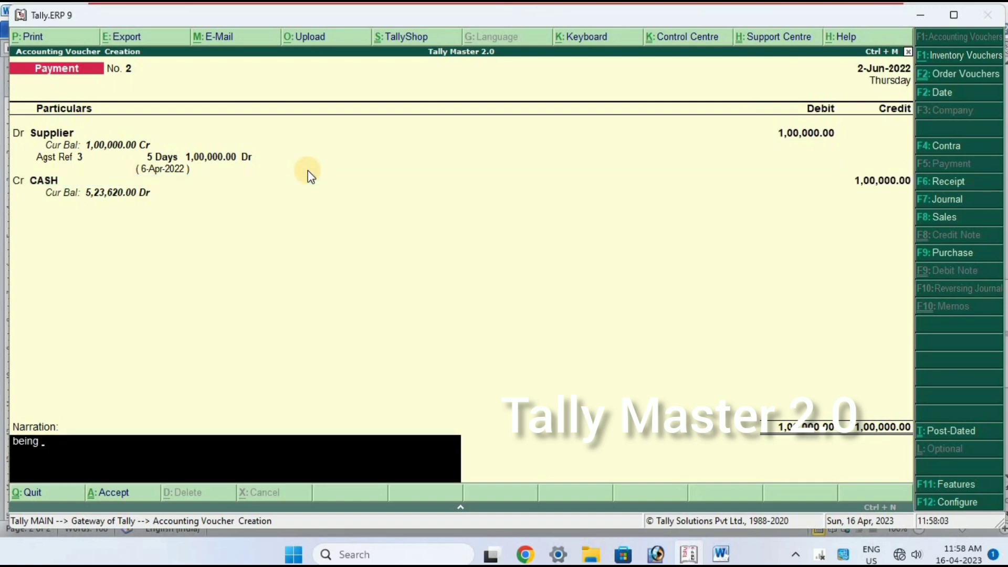
pyautogui.write(' paid payment on su')
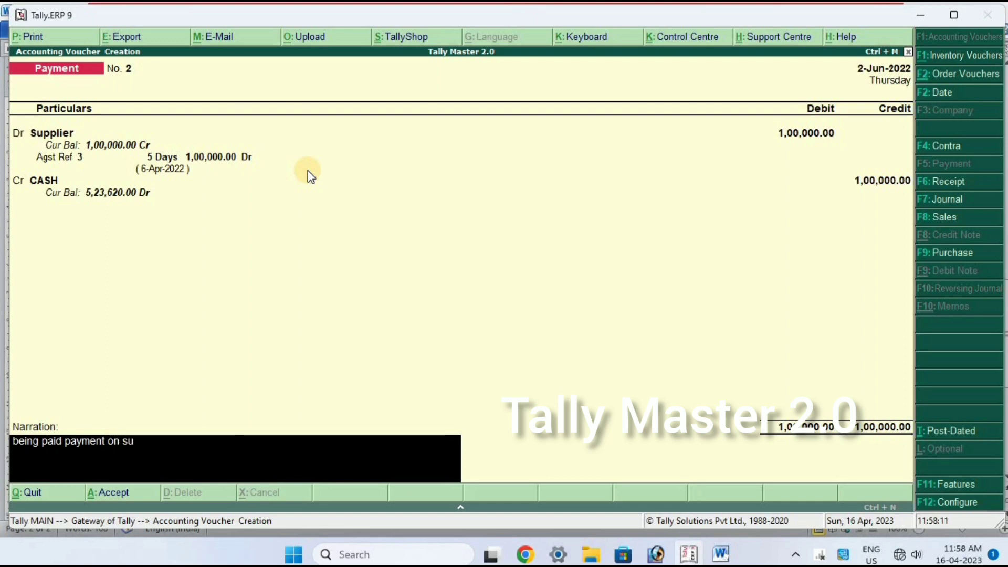
pyautogui.write('pplier')
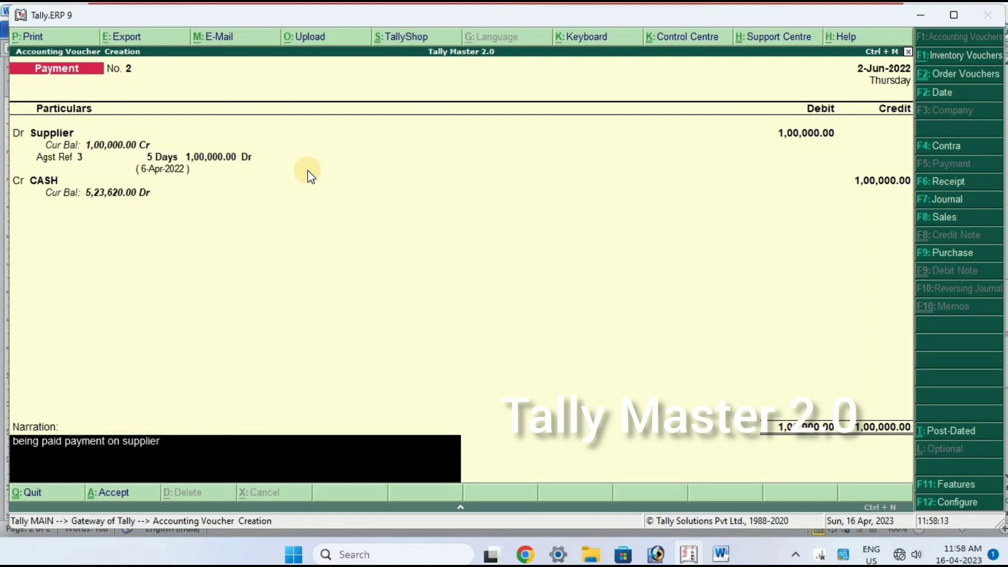
pyautogui.press('Return')
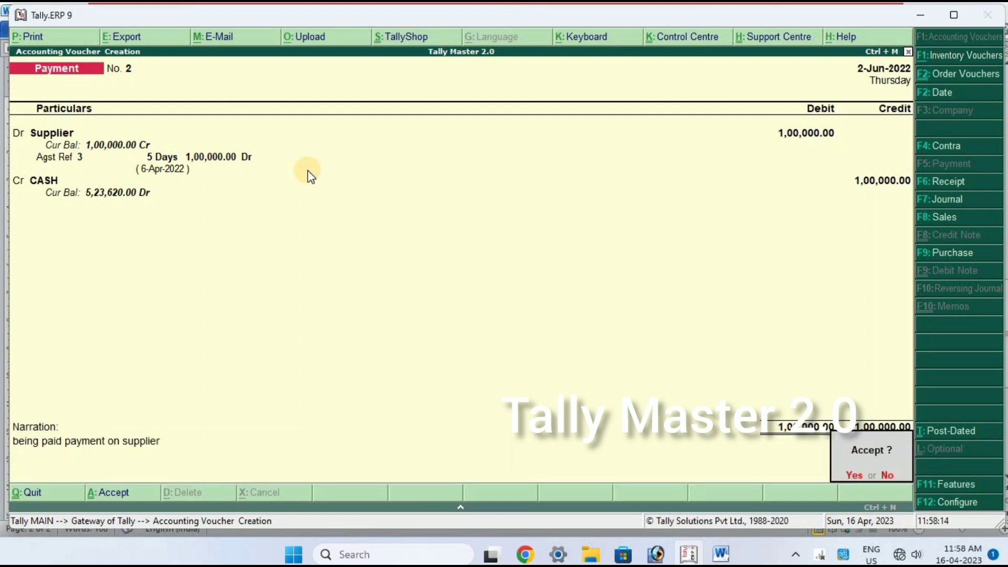
pyautogui.press('Return')
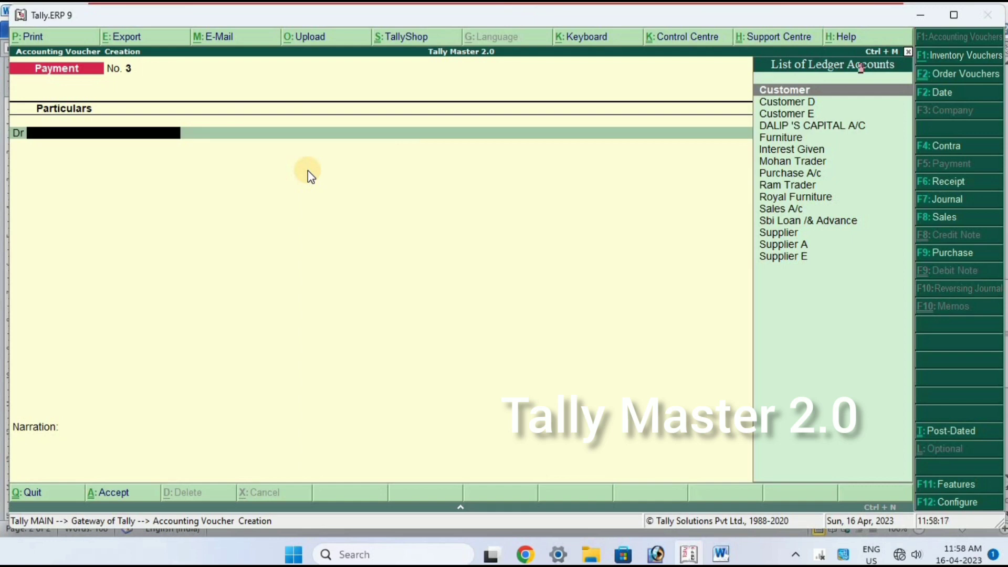
# Reopen the saved Supplier payment voucher dated 2-Jun-2022.
pyautogui.press('pageup')
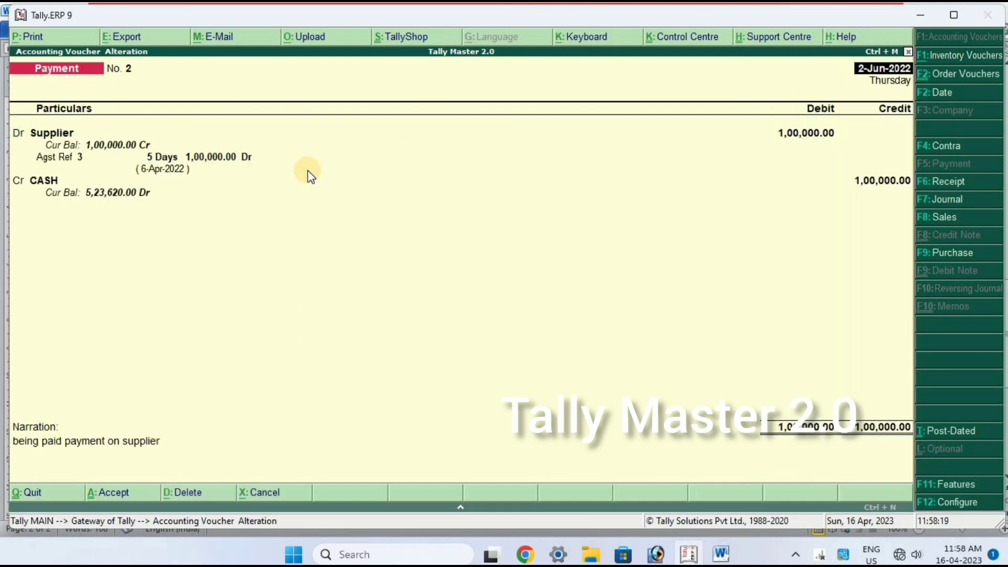